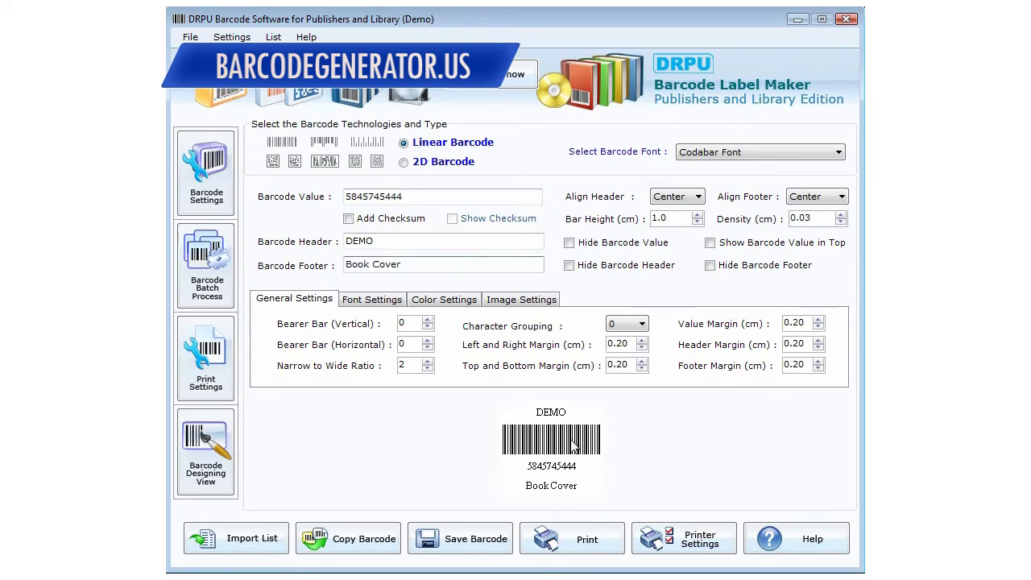
Set the barcode footer font to Arial Bold
click(367, 303)
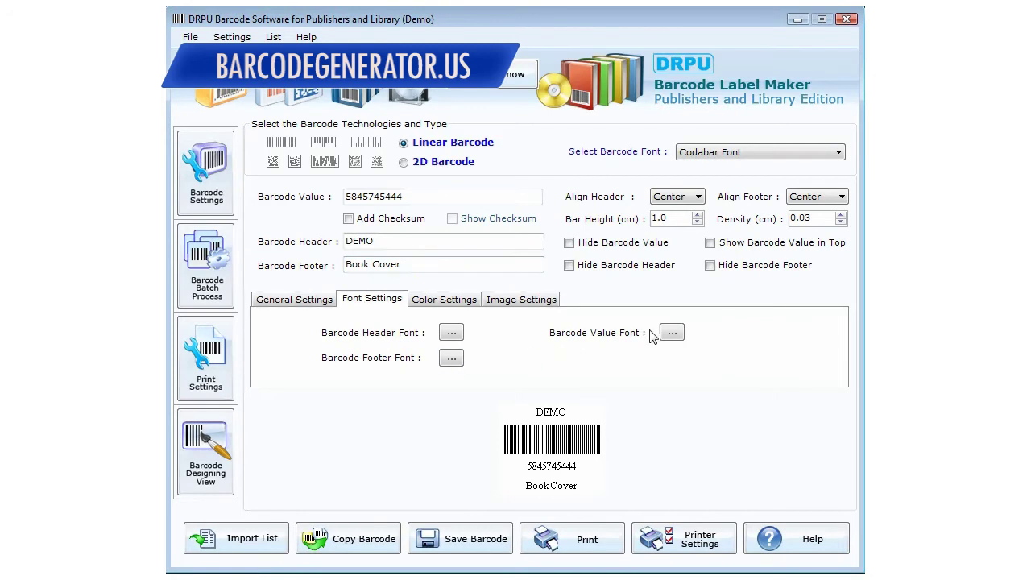
click(451, 358)
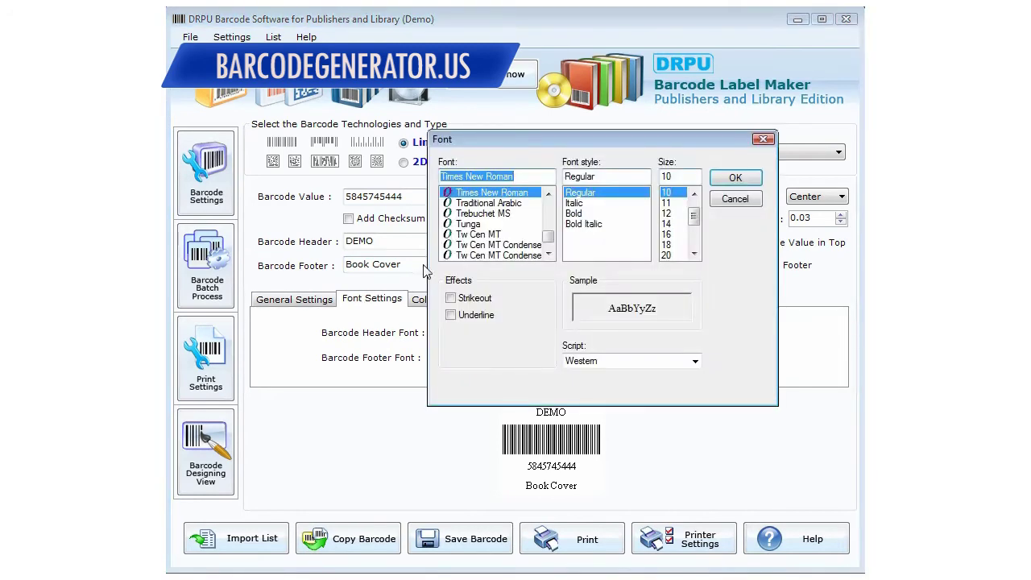
text(arial)
click(581, 214)
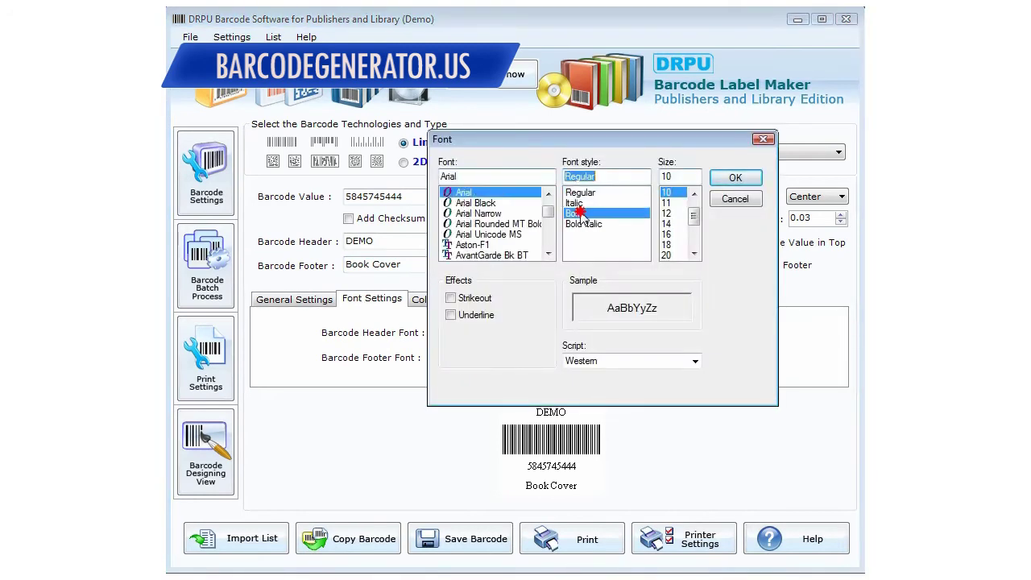
click(735, 178)
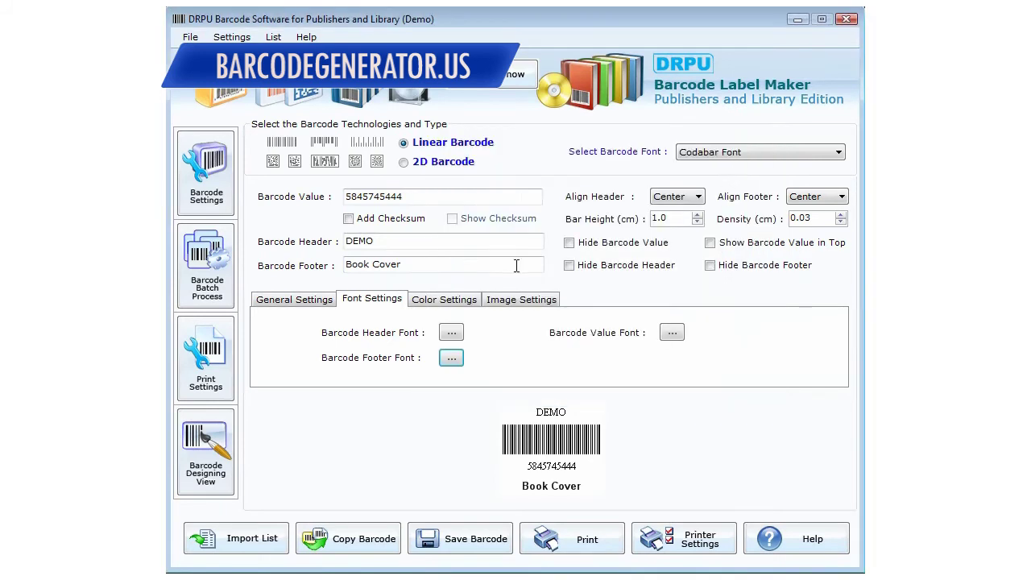
click(424, 163)
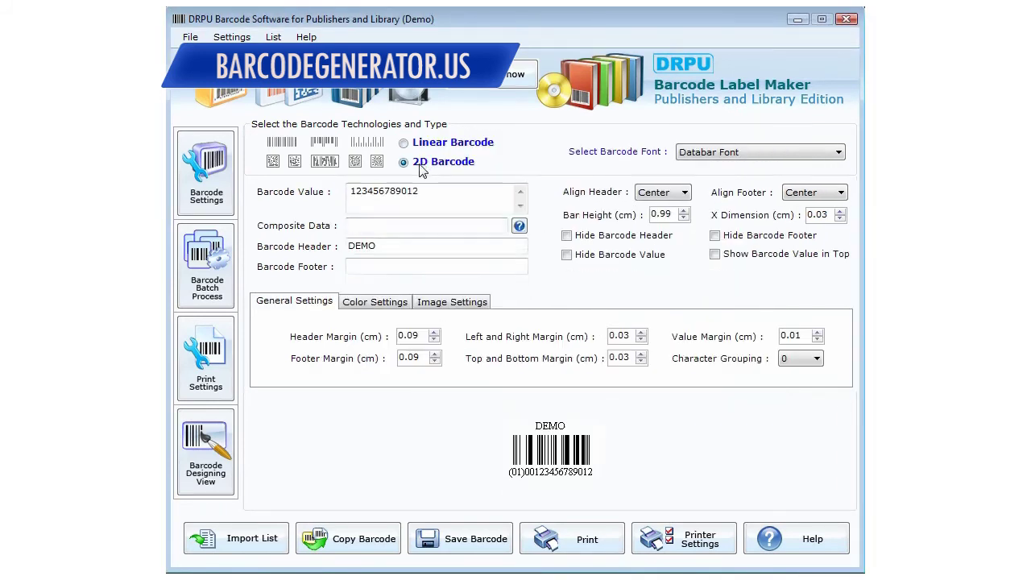
double_click(379, 190)
text(84476348533)
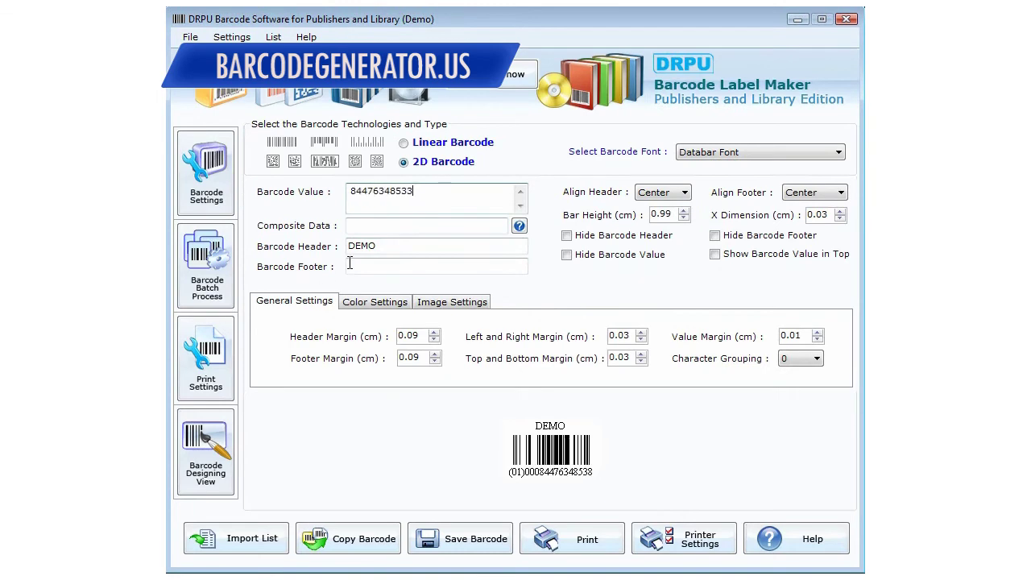
click(362, 268)
text(Book Cver)
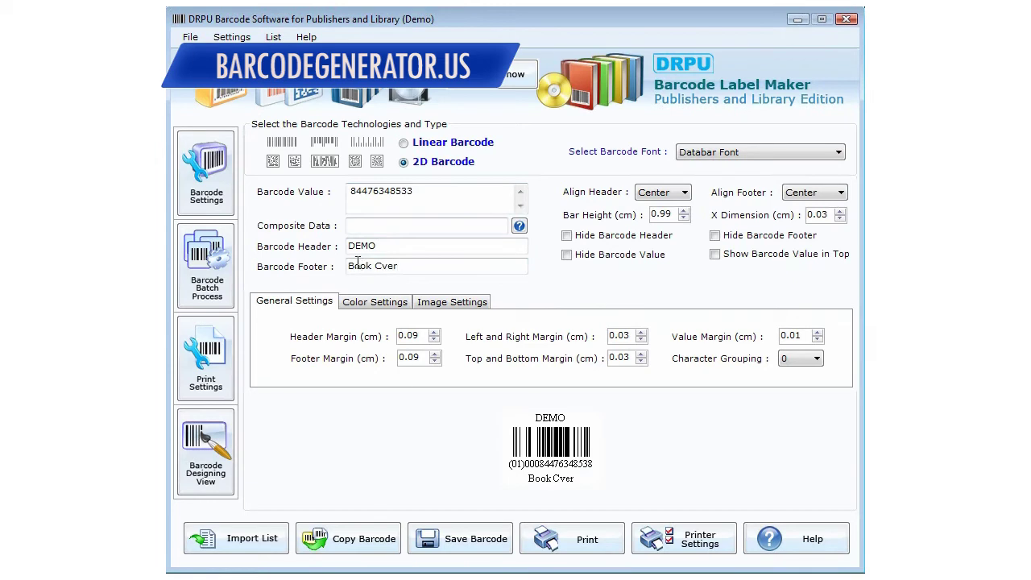
key(BackSpace)
key(BackSpace)
key(BackSpace)
text(over)
Review the barcode's color, general and image settings, and change the barcode font to PDF417 Font
click(369, 304)
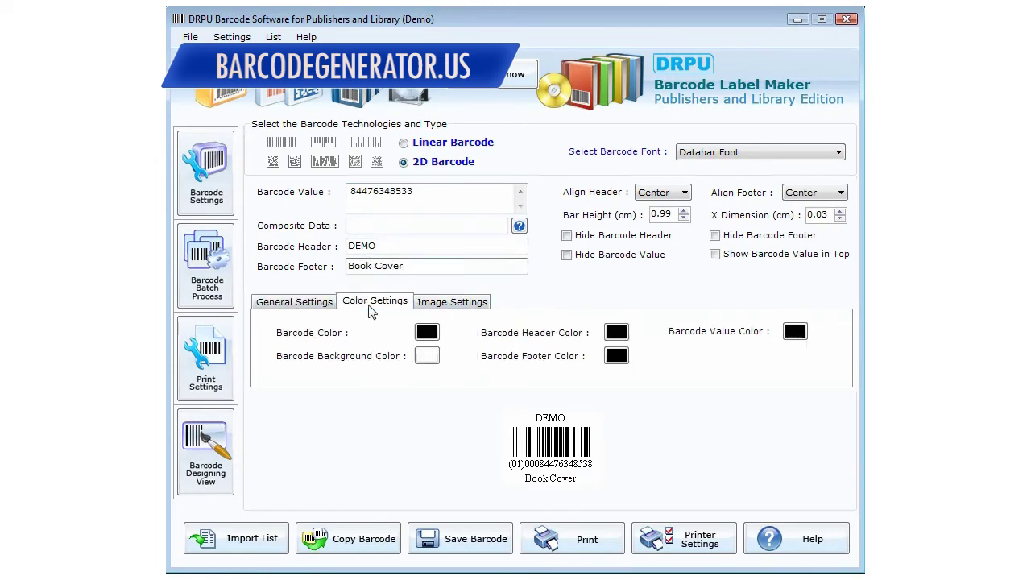
click(322, 303)
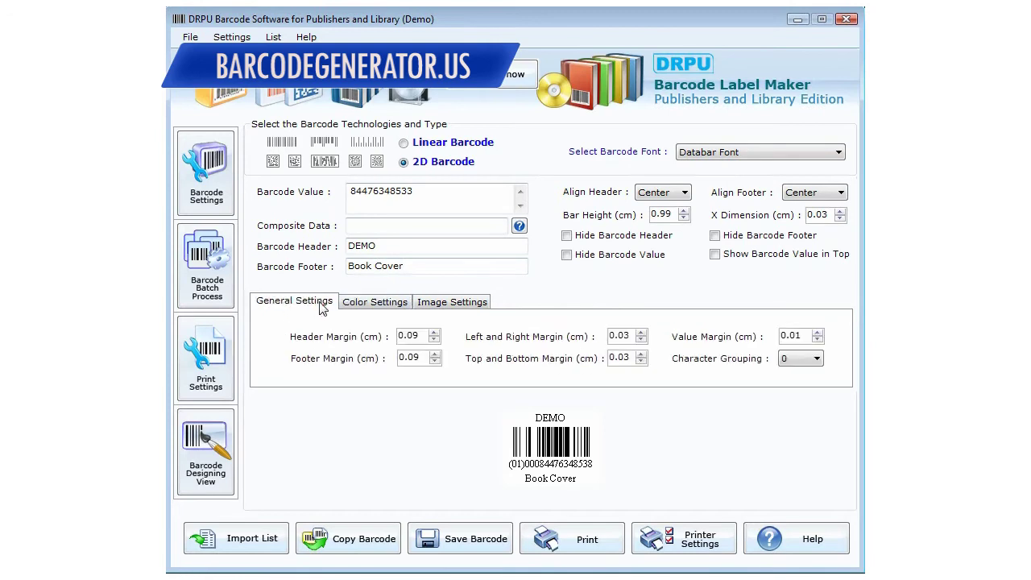
click(465, 303)
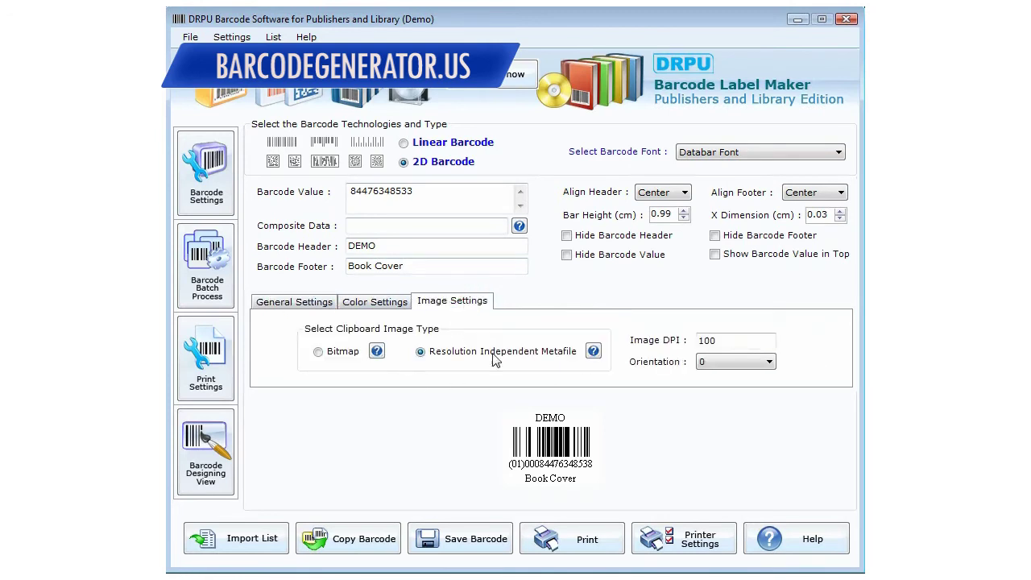
click(307, 303)
click(761, 152)
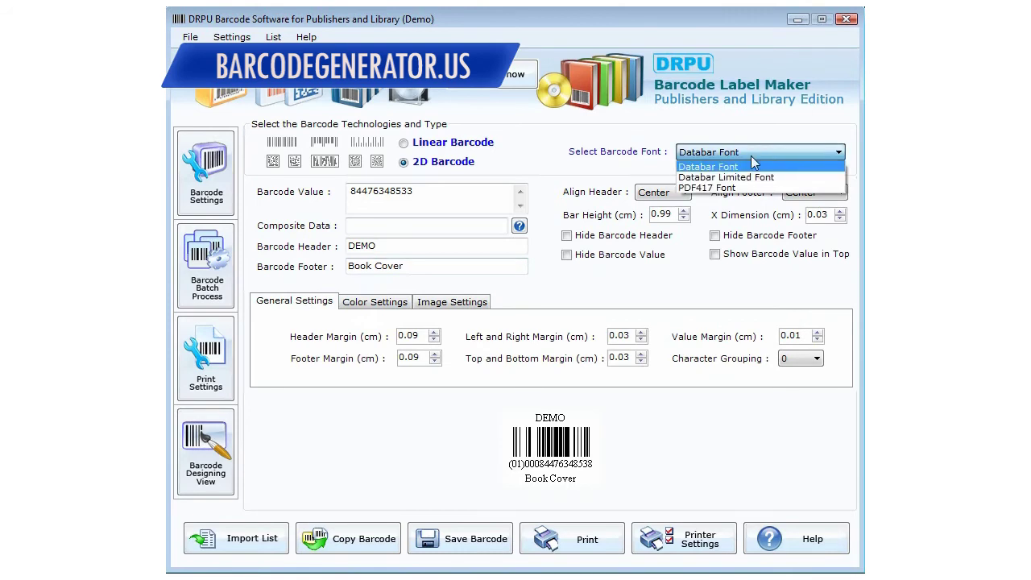
click(737, 184)
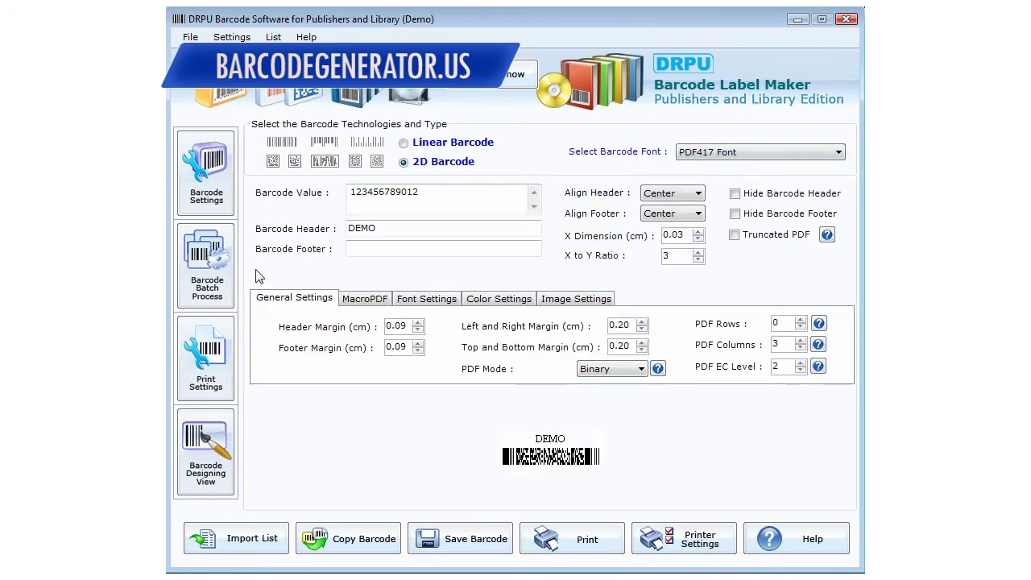
Generate a sequential barcode value list in batch processing with prefix 6546, range 70 to 107 and suffix 4545
click(216, 297)
text(6546)
click(368, 223)
text(4545)
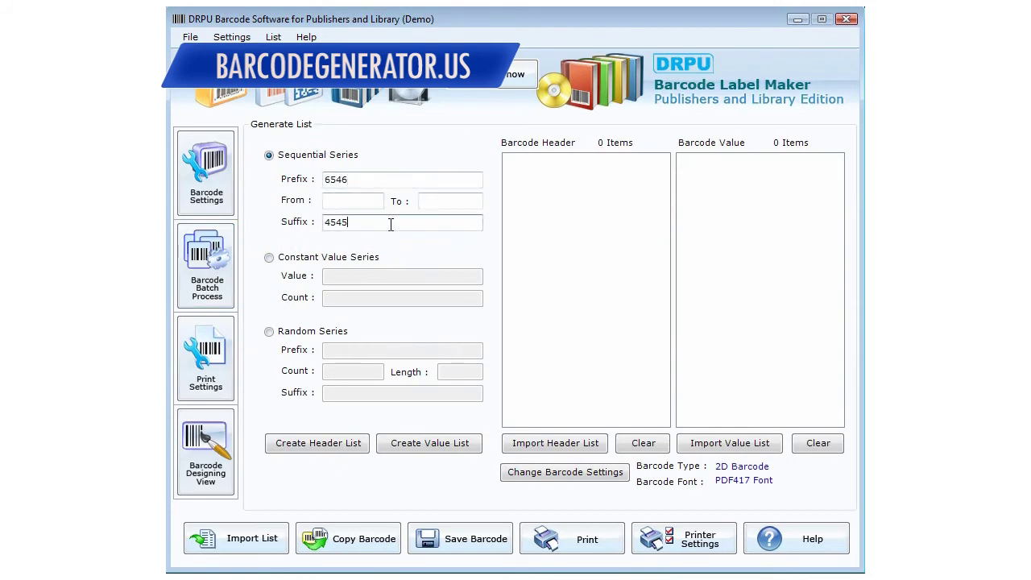
click(335, 199)
text(70)
key(Tab)
text(1)
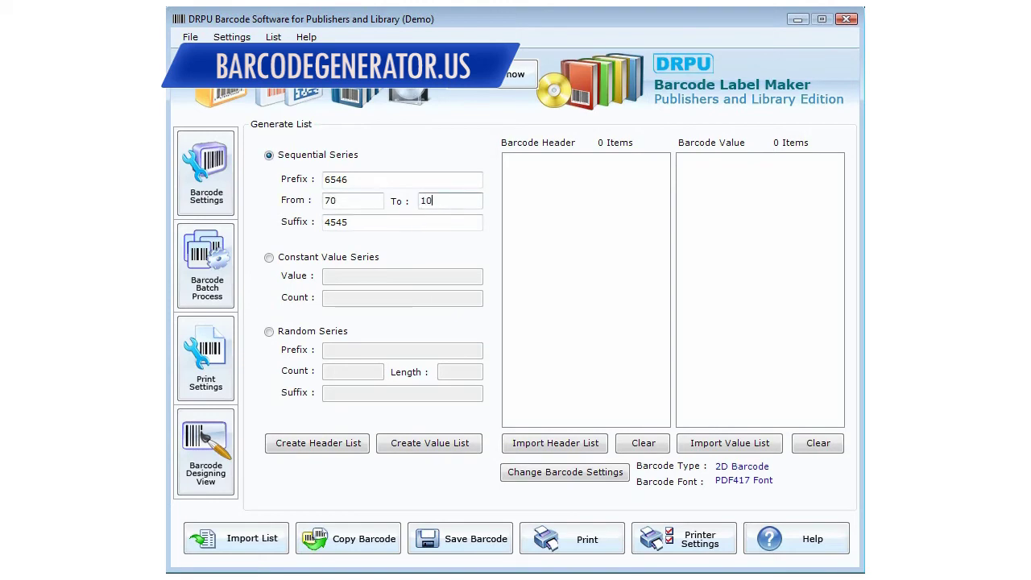
text(07)
click(449, 444)
drag(841, 260, 846, 211)
click(328, 262)
click(343, 275)
text(784573392349)
key(Tab)
text(45)
click(429, 443)
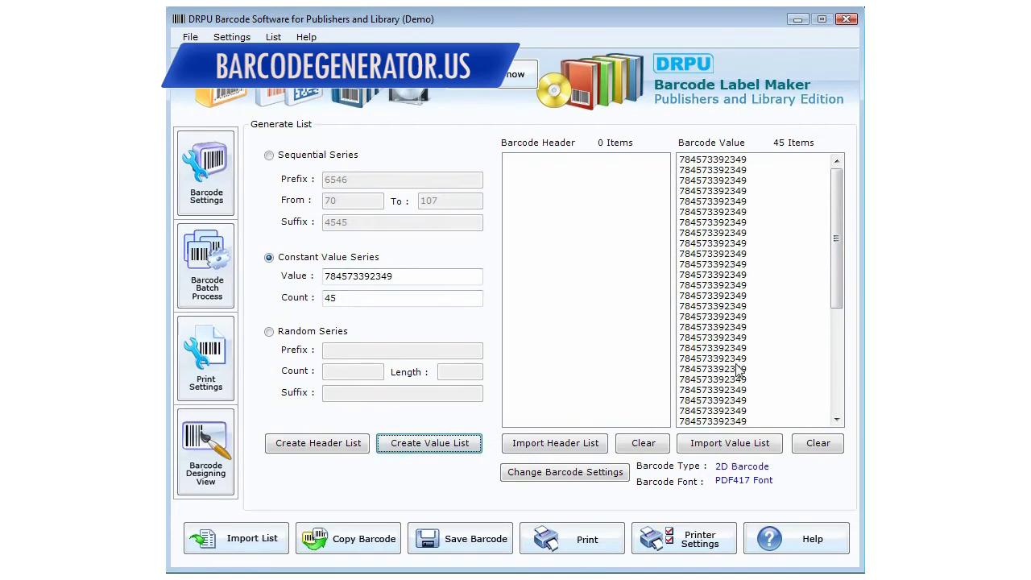
mouse_move(835, 234)
mouse_down()
mouse_move(832, 350)
mouse_move(841, 238)
mouse_up()
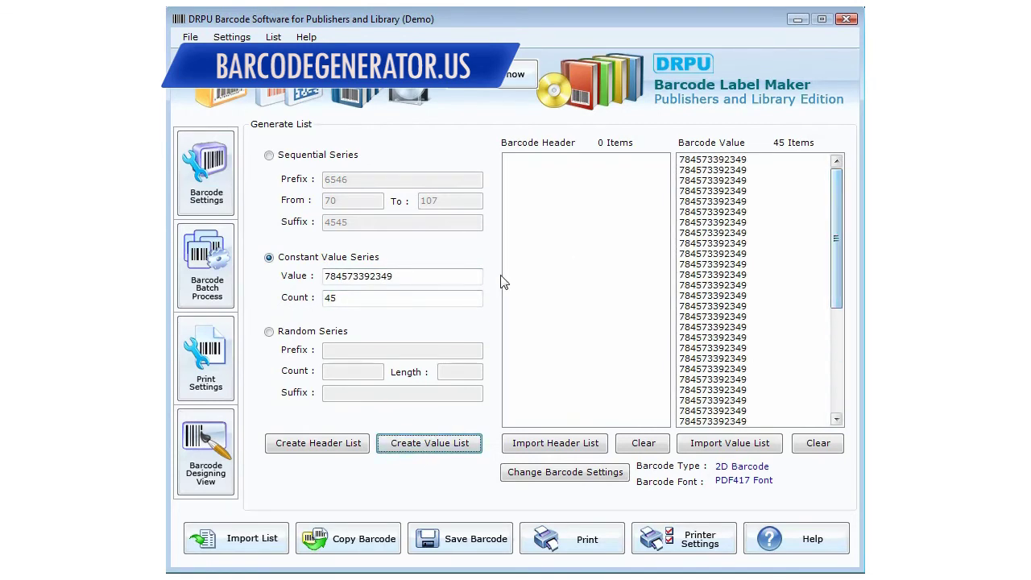
Generate a random-series barcode value list with prefix 358, count 45, length 5 and suffix 9767
click(291, 332)
click(326, 351)
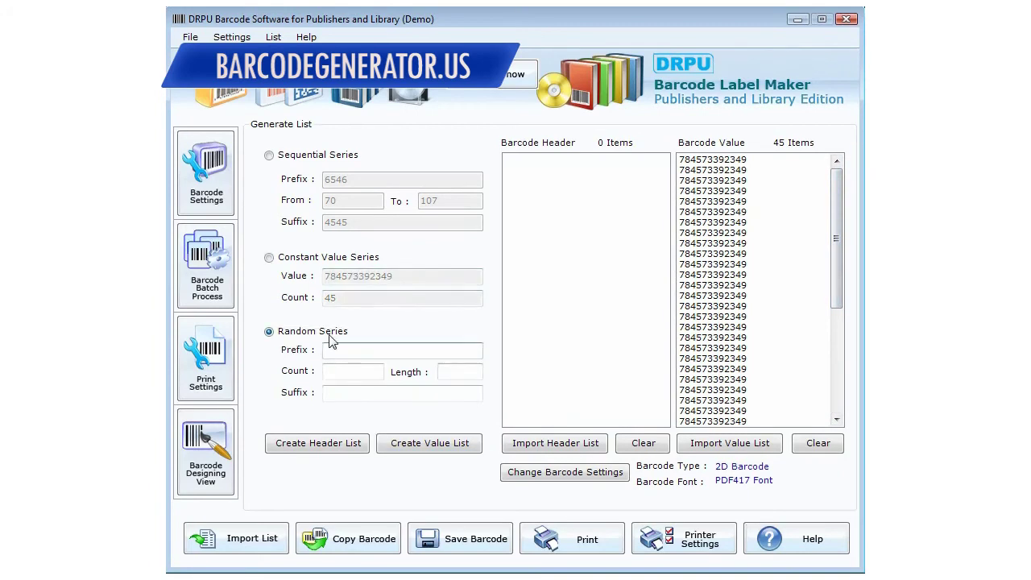
click(368, 394)
text(9767)
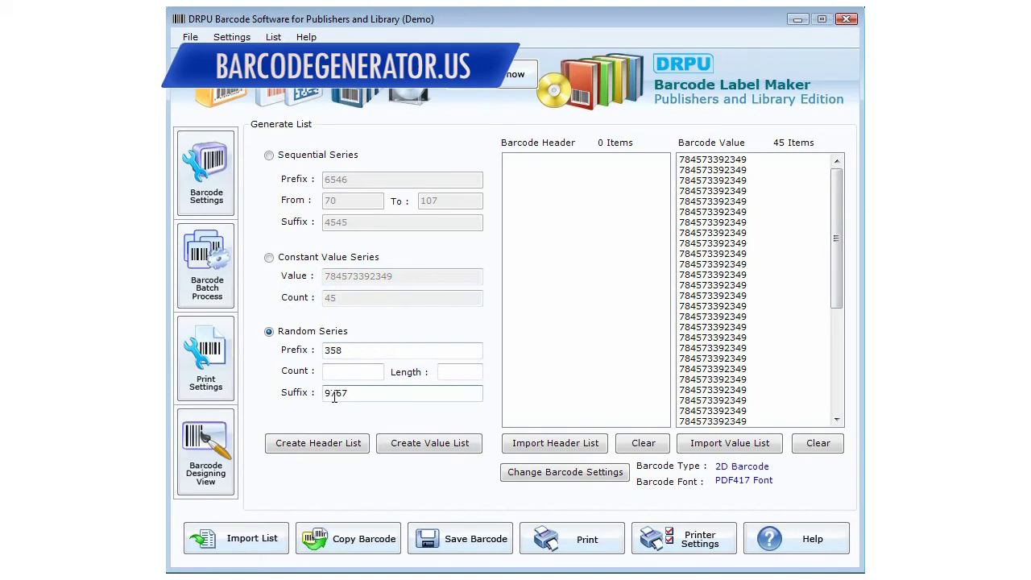
click(341, 372)
text(45)
click(447, 372)
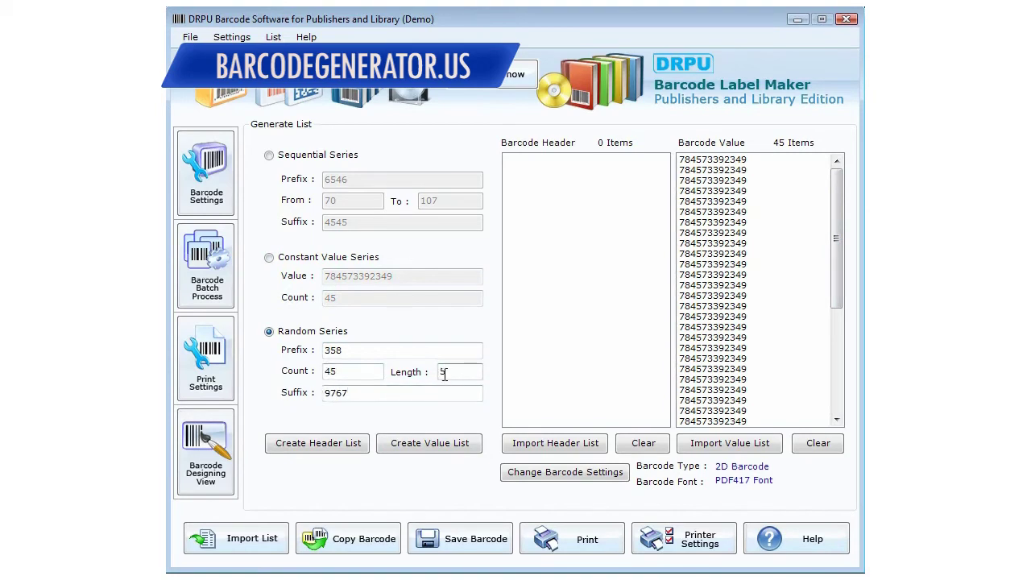
click(437, 448)
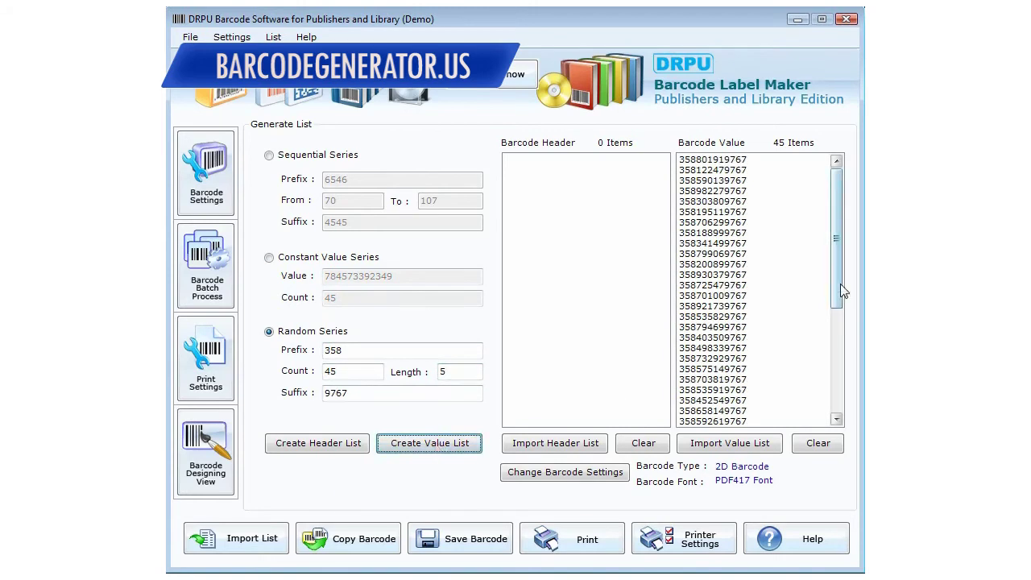
drag(843, 254, 846, 233)
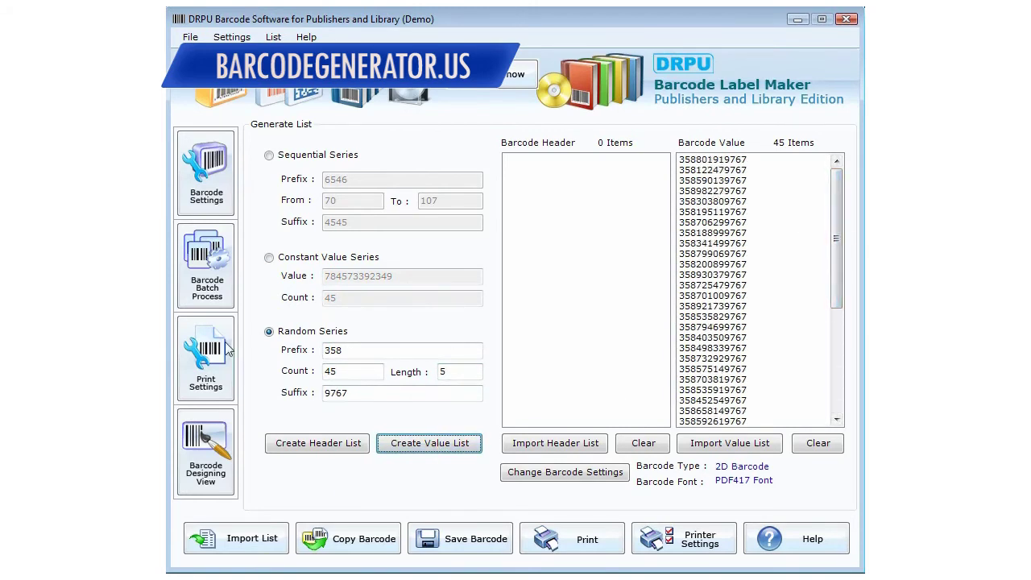
Set the print layout to 5 columns and 4 rows with automatic center alignment
click(206, 383)
click(447, 185)
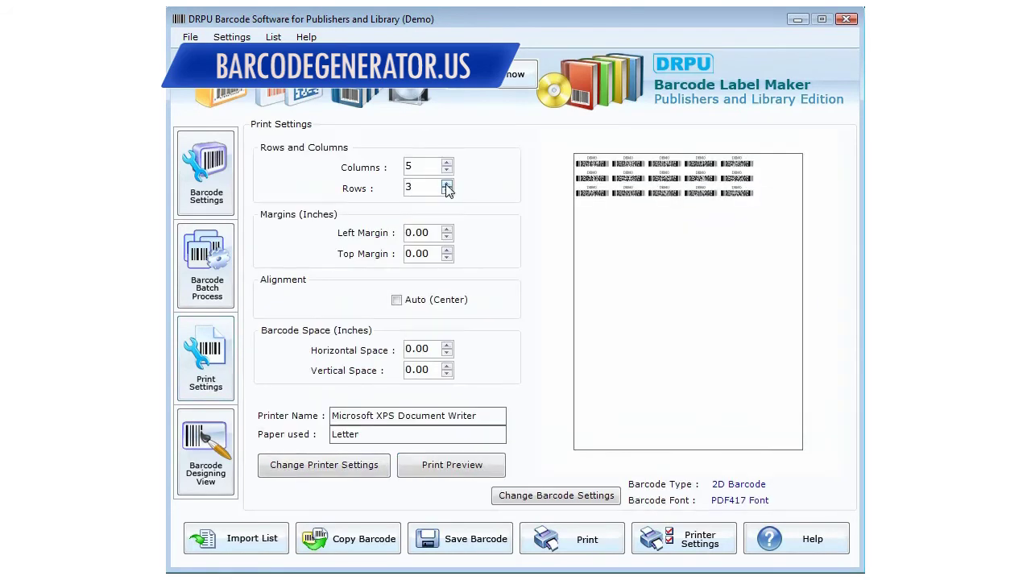
click(447, 184)
click(396, 299)
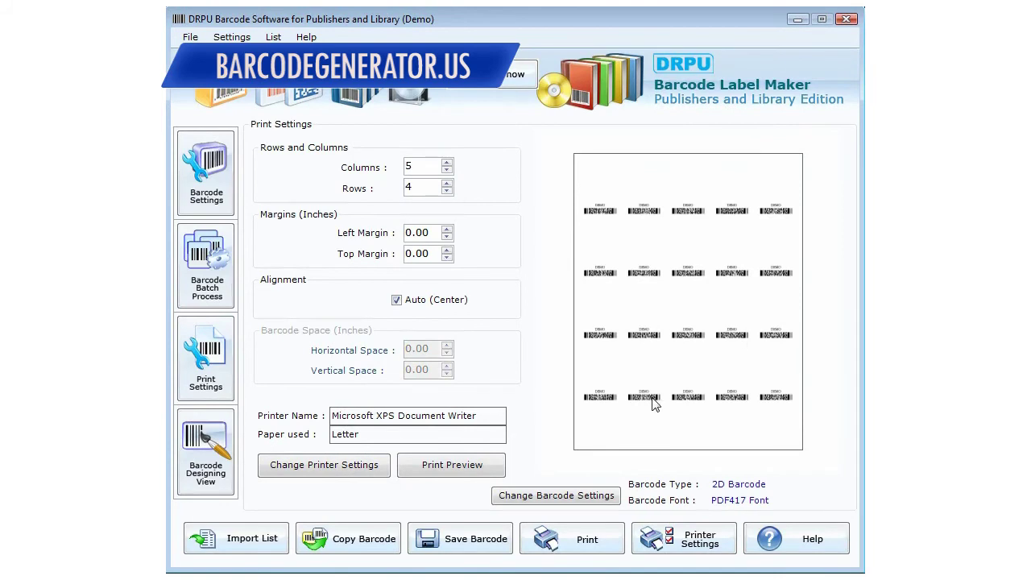
Check the barcode sheet in the print preview at 150% zoom, and close the preview
click(456, 470)
click(246, 95)
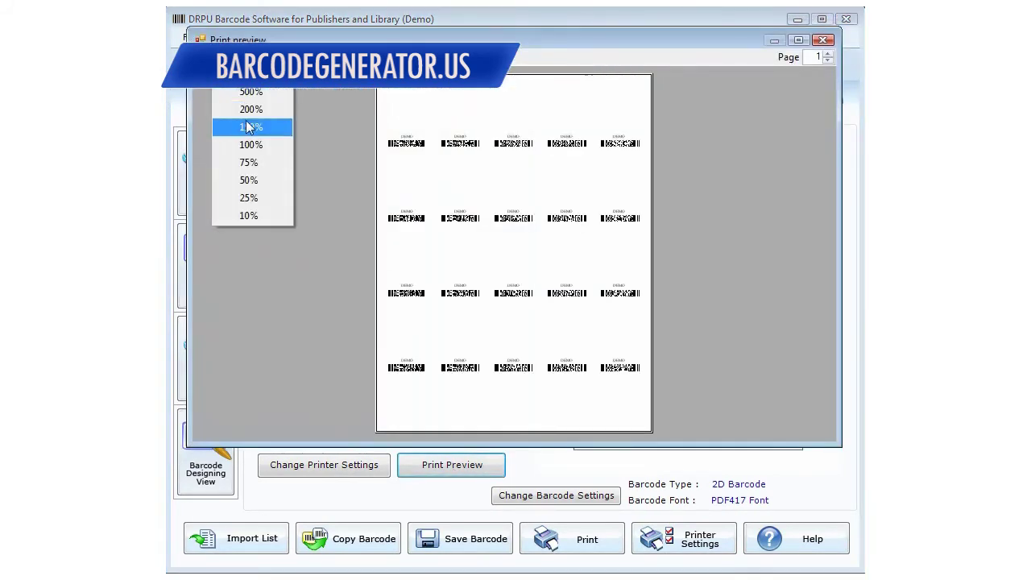
click(242, 127)
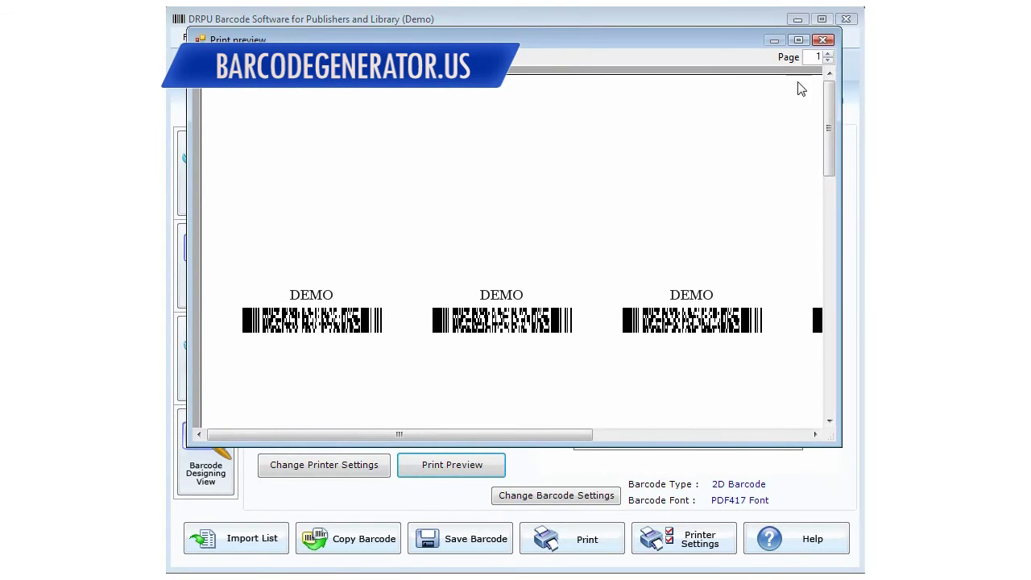
click(823, 40)
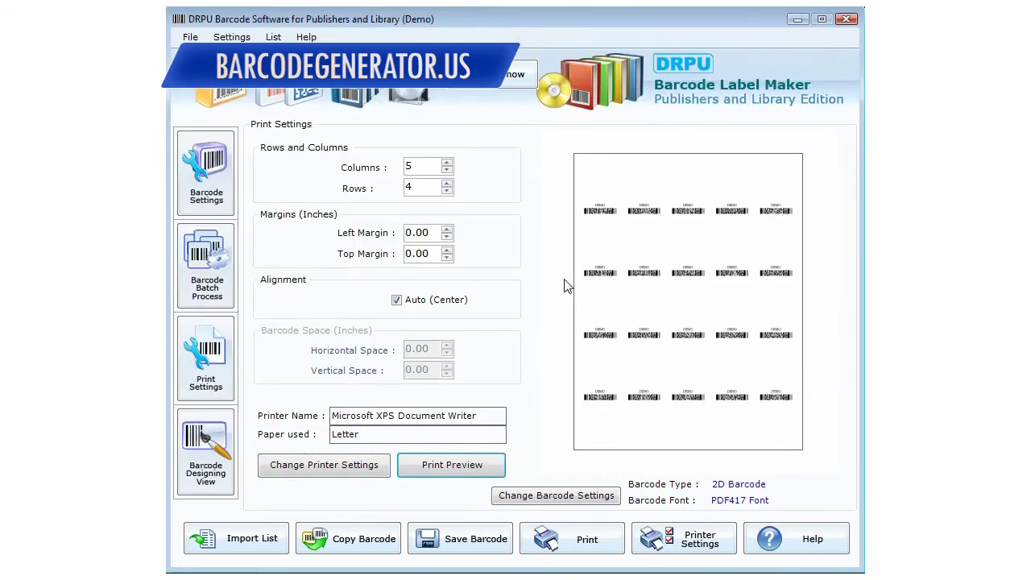
Switch to the Barcode Designing View and start a new label
click(211, 467)
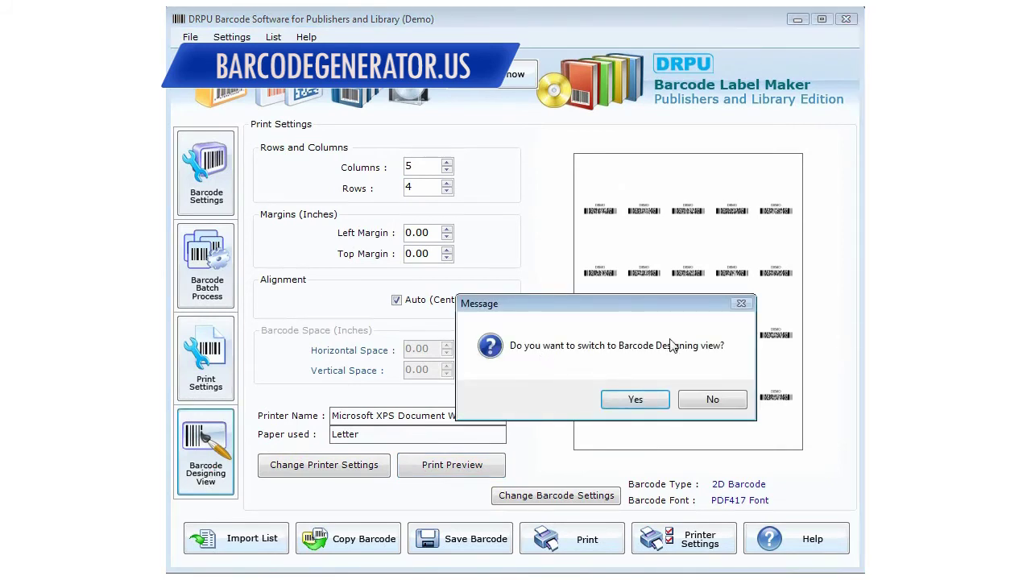
click(636, 401)
click(194, 37)
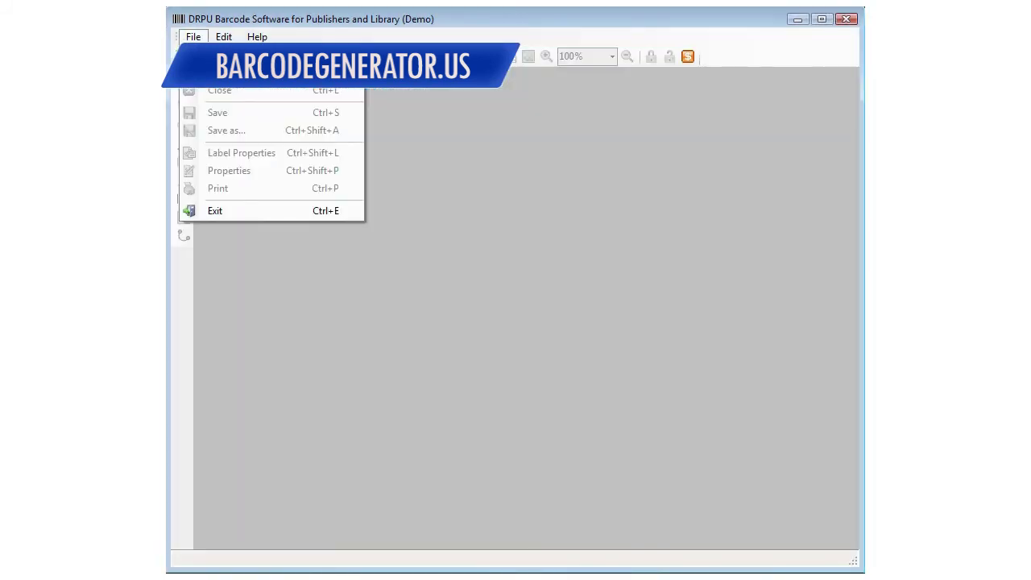
click(218, 54)
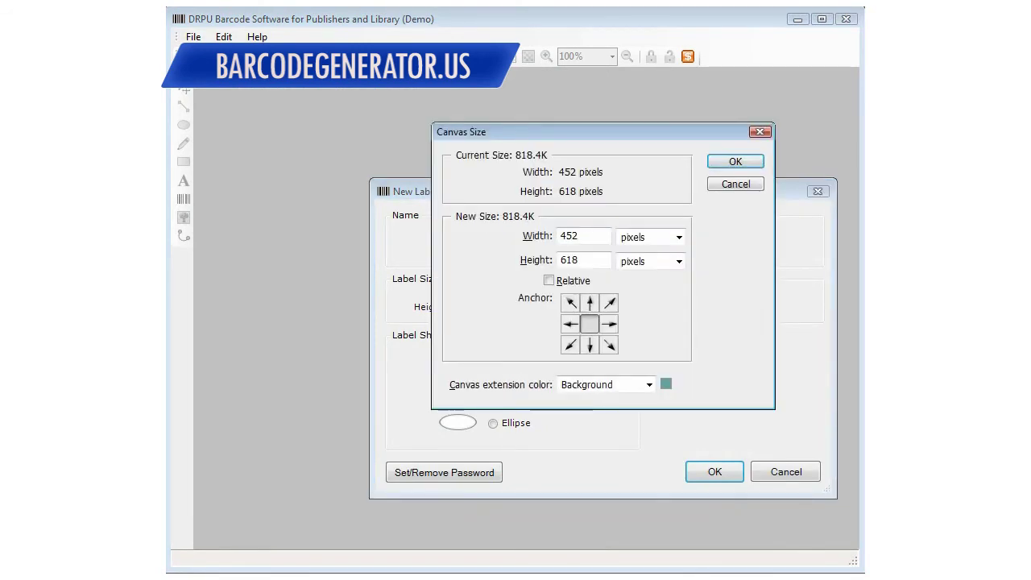
click(661, 240)
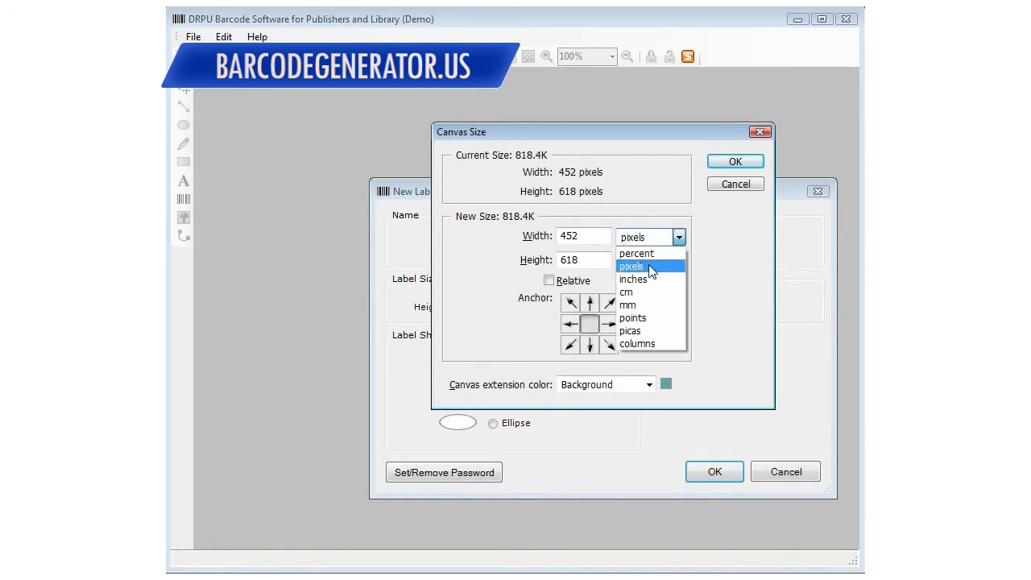
click(644, 301)
drag(593, 236, 562, 236)
key(Tab)
click(735, 185)
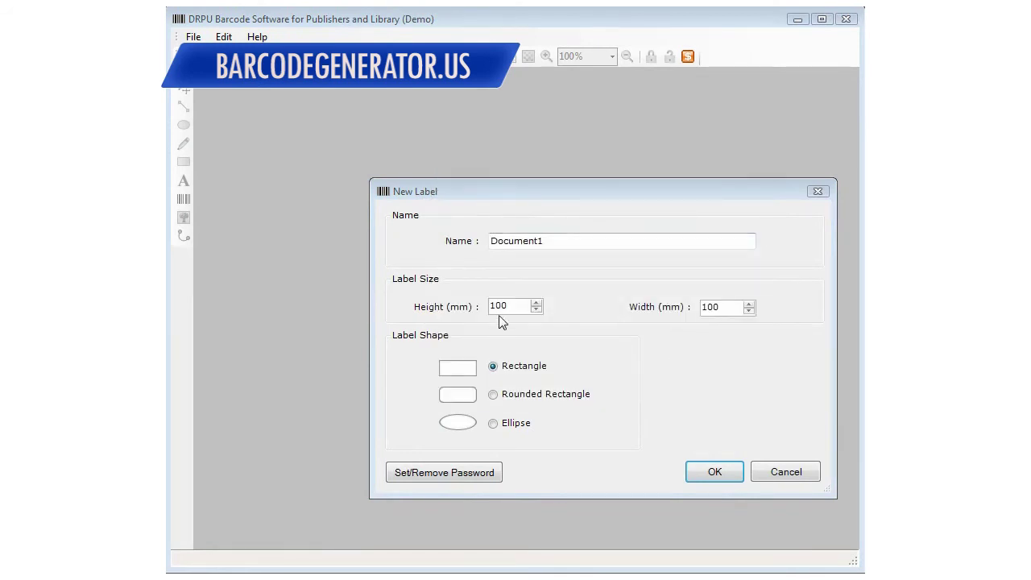
Create the new rectangular label Document1 with a height of 218 mm and a custom width
drag(509, 306, 457, 322)
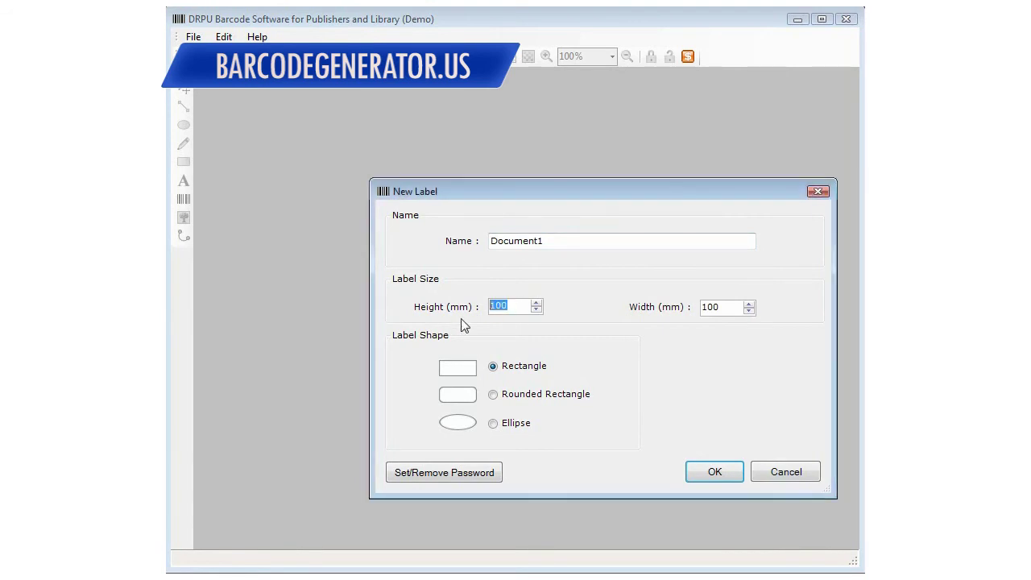
text(218)
key(Tab)
text(1)
click(705, 471)
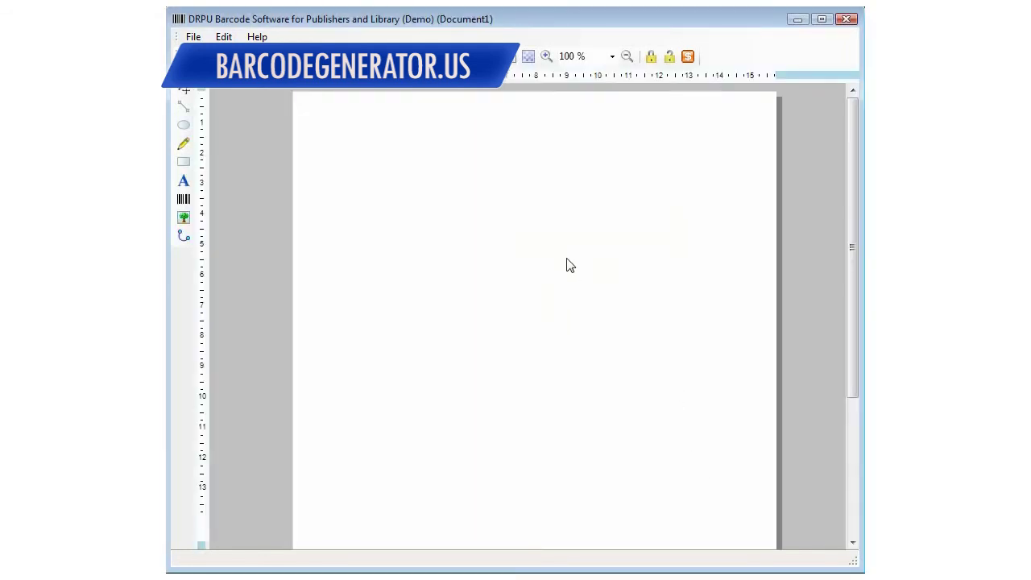
Set the label canvas zoom to 80%
drag(596, 55, 542, 63)
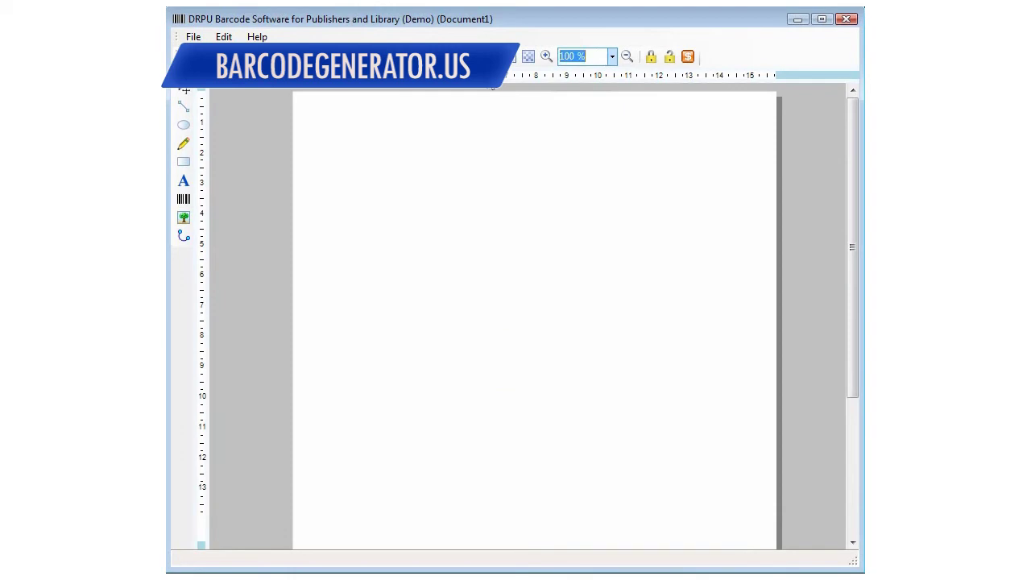
text(80)
key(Return)
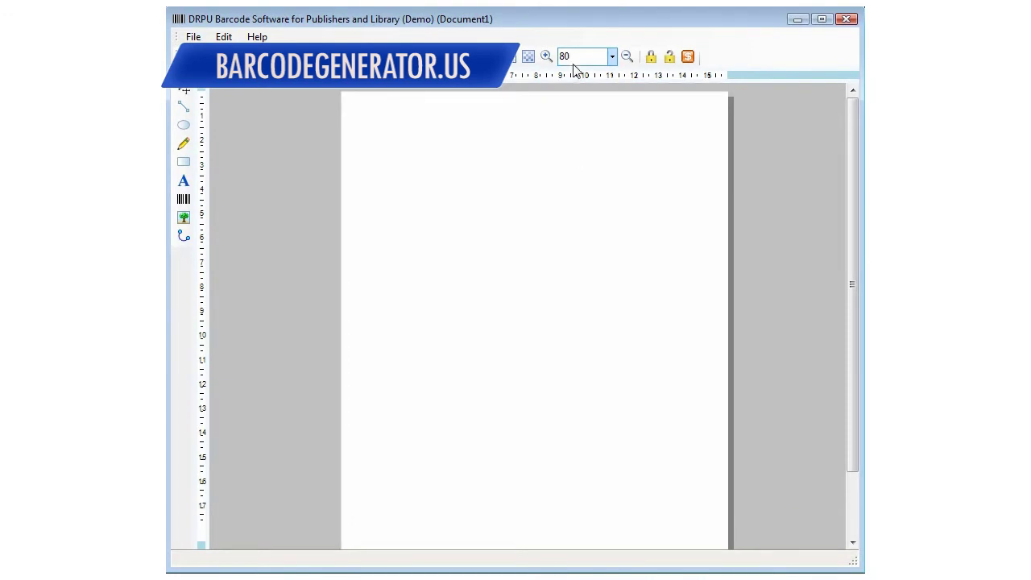
Set the canvas zoom to 50% and insert the image book cover.jpg so that it covers the whole label
key(ctrl+a)
text(50)
key(Return)
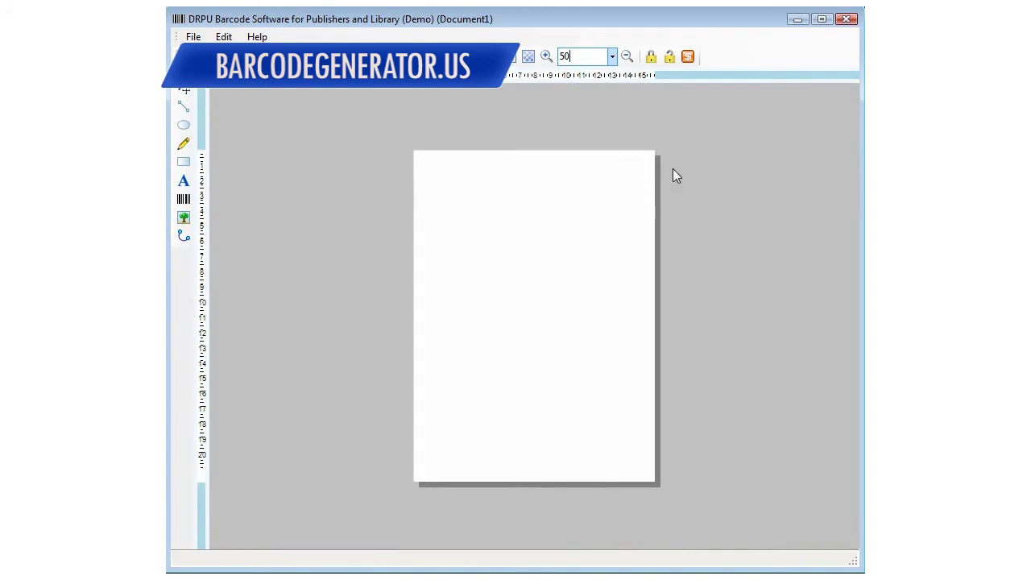
click(184, 217)
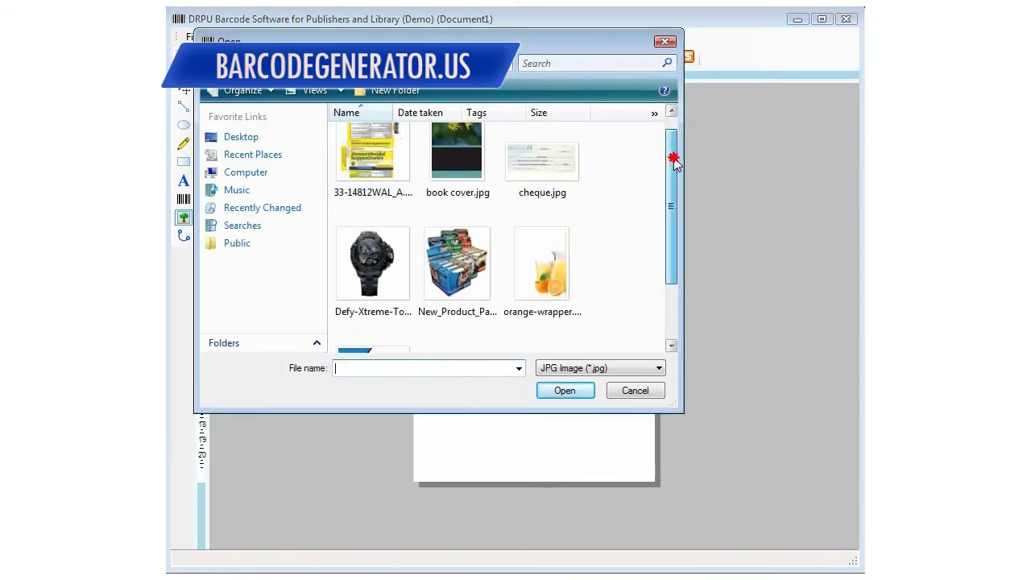
click(457, 161)
click(565, 390)
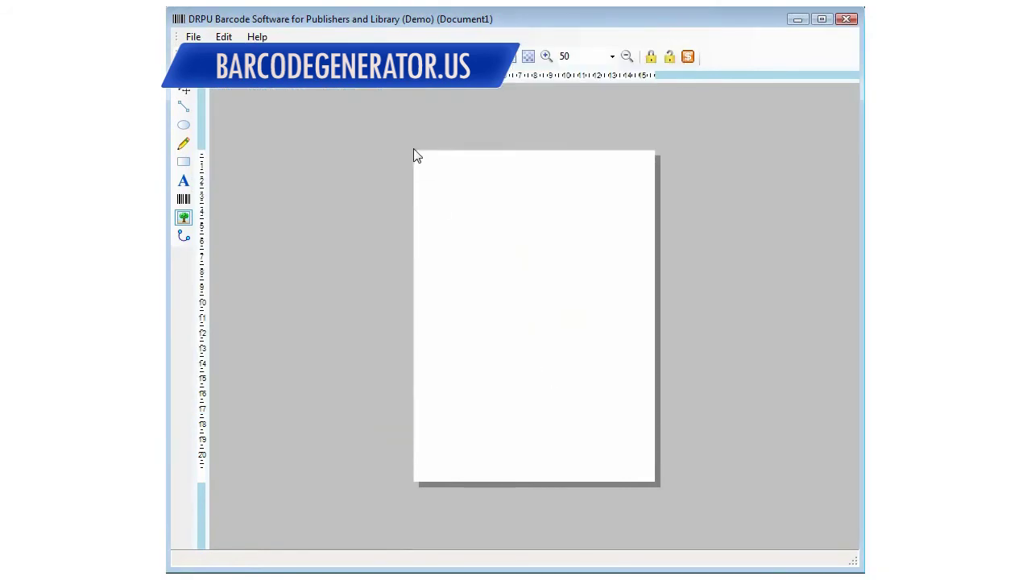
drag(413, 152, 656, 482)
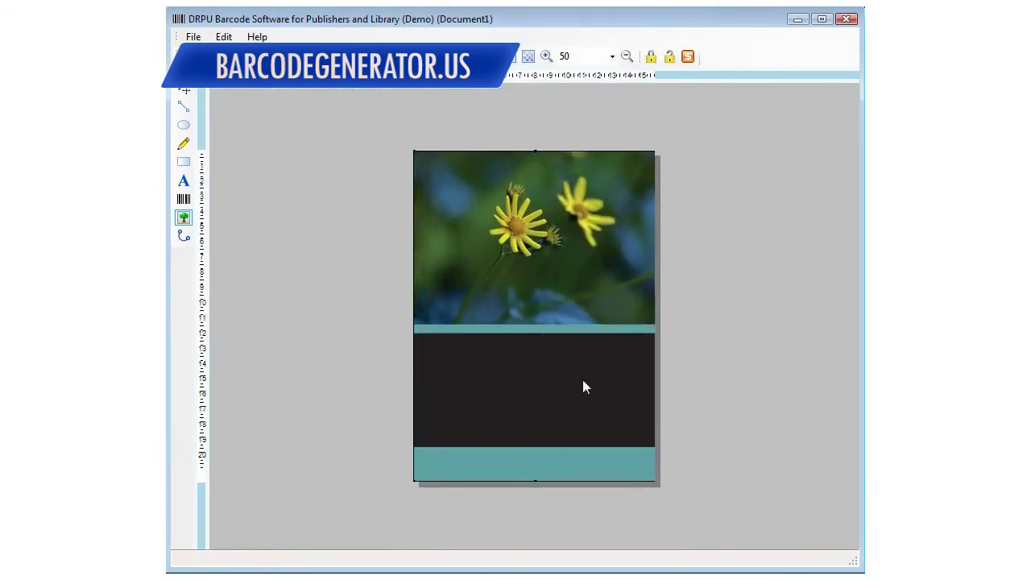
Add the text "learn by doing : less theory, more results" centred on the thin teal strip at 80% zoom
click(184, 181)
double_click(577, 56)
text(80)
key(Return)
scroll(454, 380, down, 1)
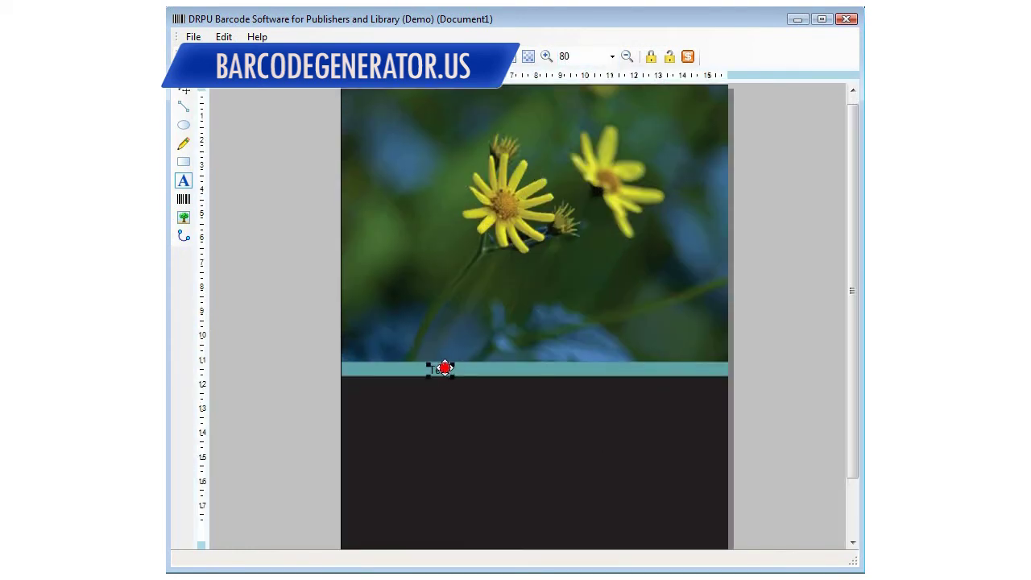
double_click(441, 368)
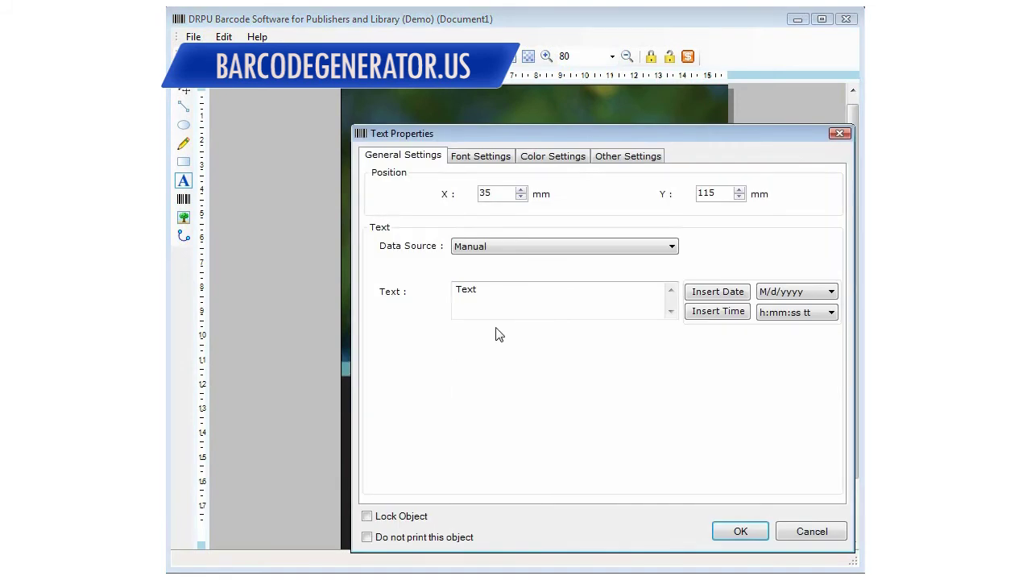
drag(499, 290, 366, 313)
text(lea)
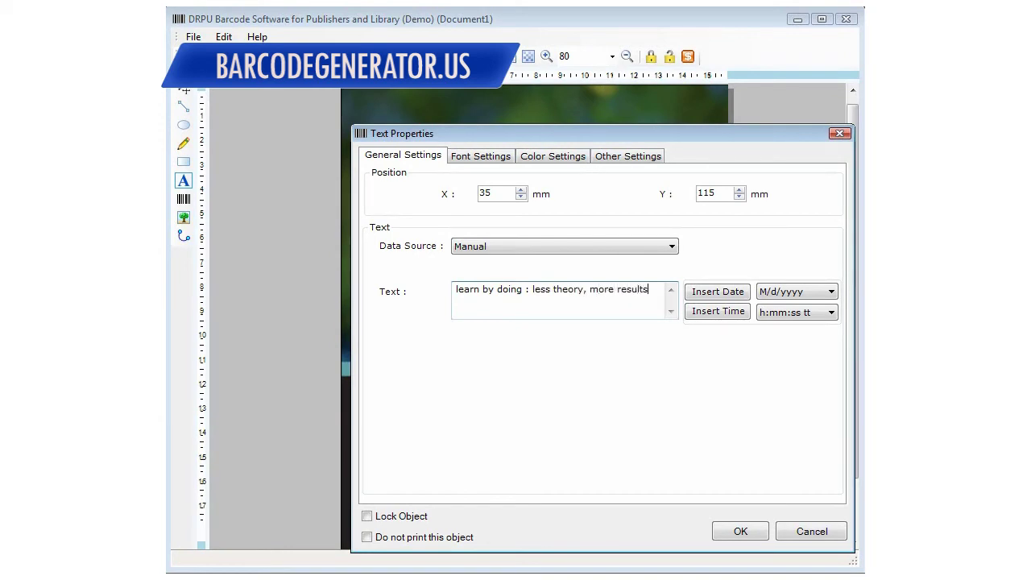
click(738, 532)
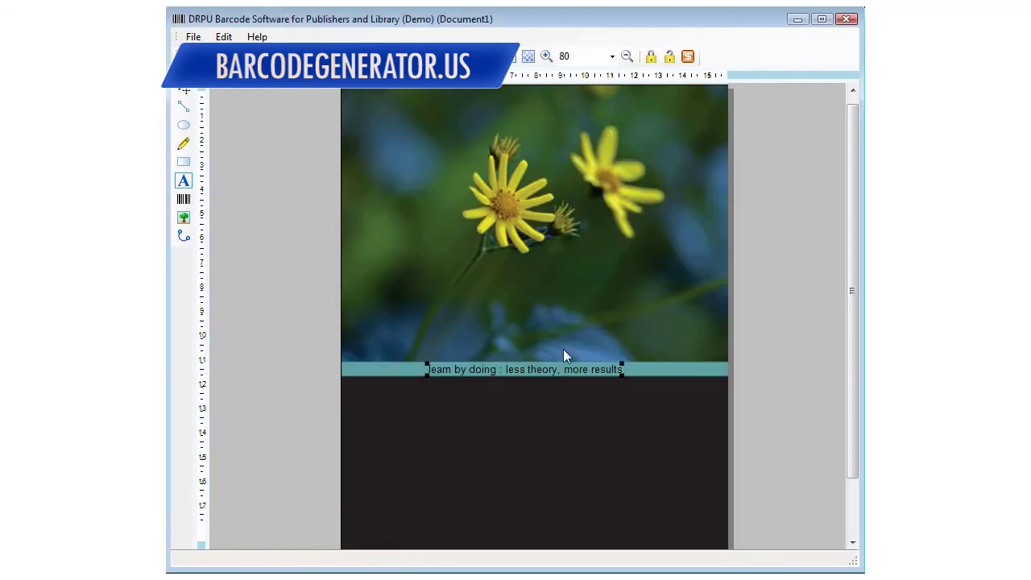
click(559, 369)
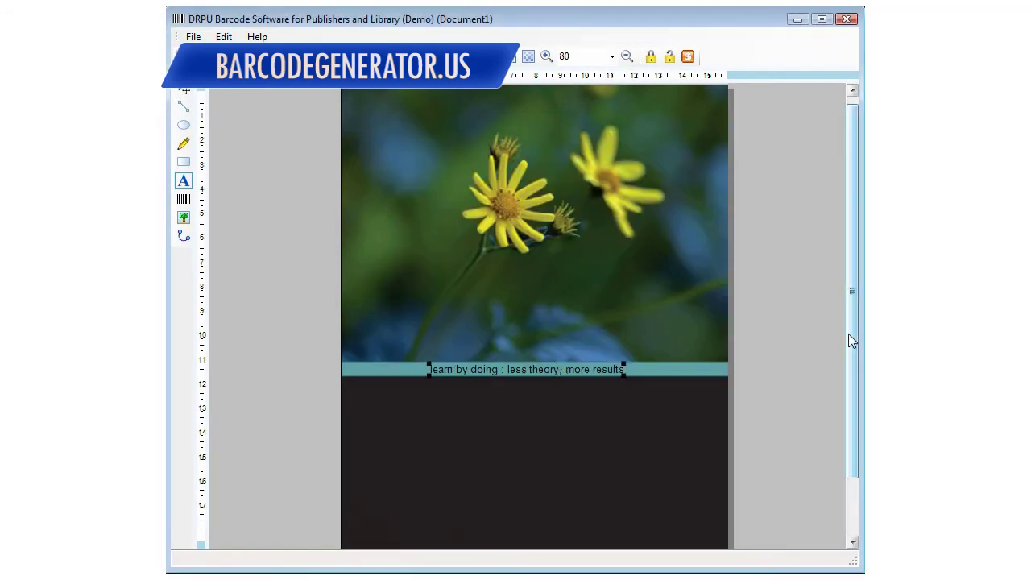
Add the text "WordPress Plugin" in bold size 36 at the upper left of the black band
drag(850, 339, 851, 389)
click(183, 180)
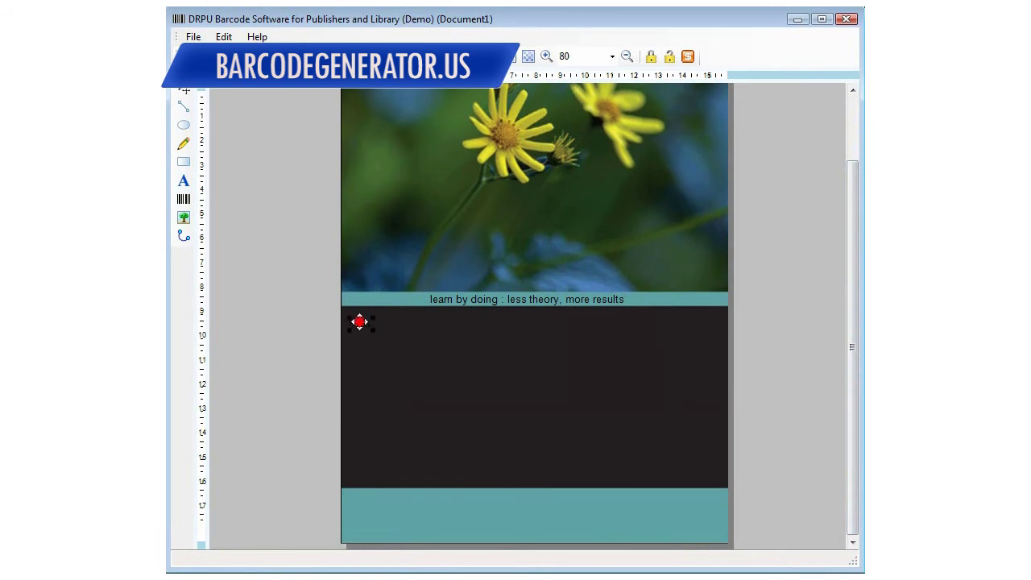
click(360, 322)
click(476, 156)
click(592, 249)
drag(786, 264, 785, 283)
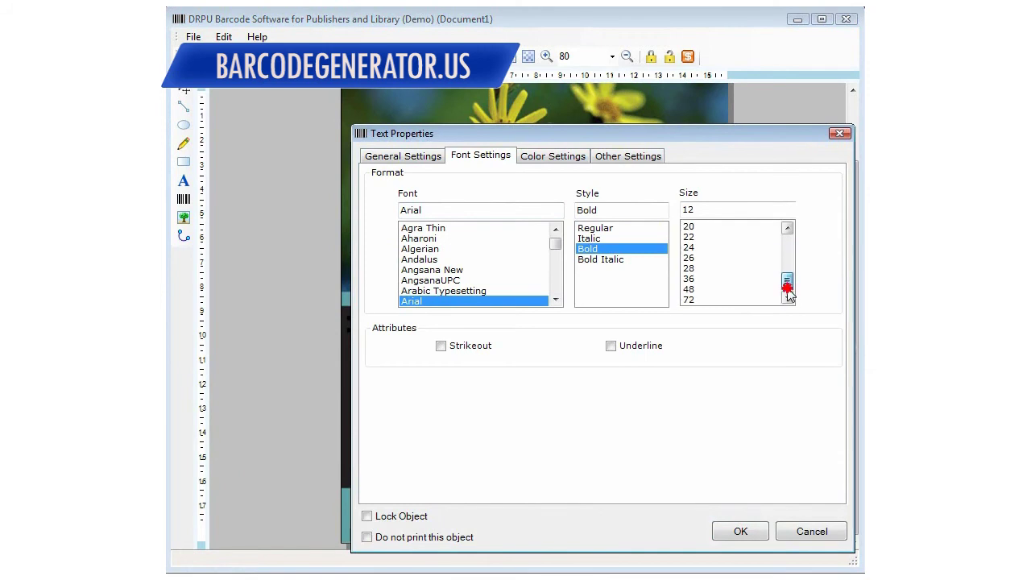
click(690, 279)
click(422, 160)
click(400, 290)
text(WordPress Plugin)
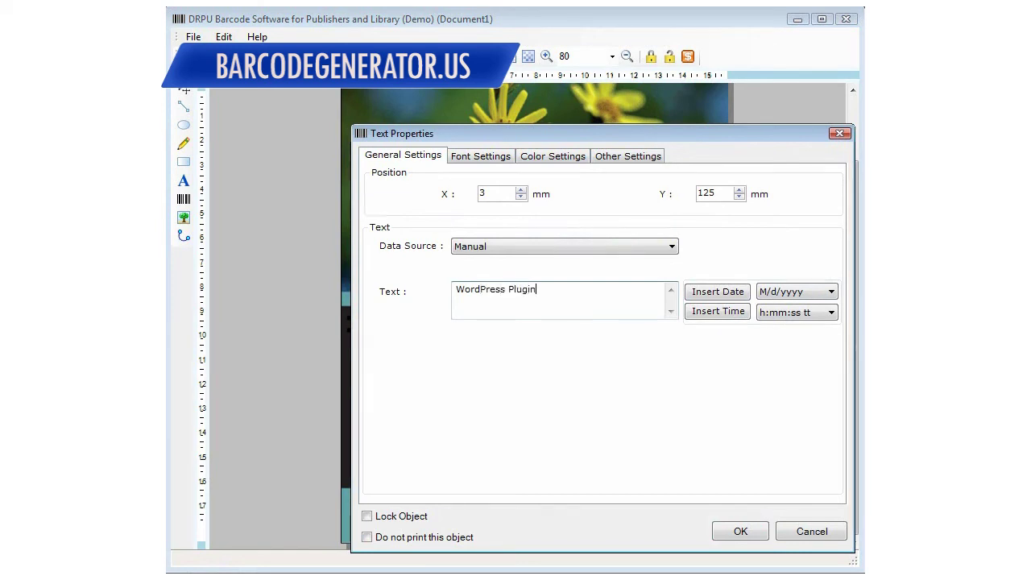
Set the "WordPress Plugin" text to solid white and apply the text properties
click(549, 157)
click(640, 206)
click(672, 268)
click(547, 379)
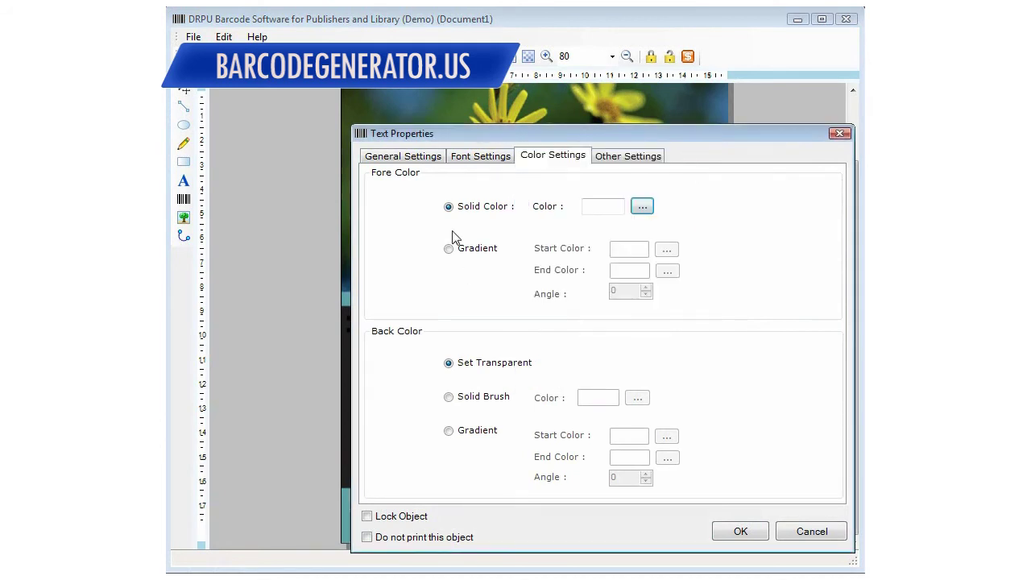
click(482, 156)
click(741, 533)
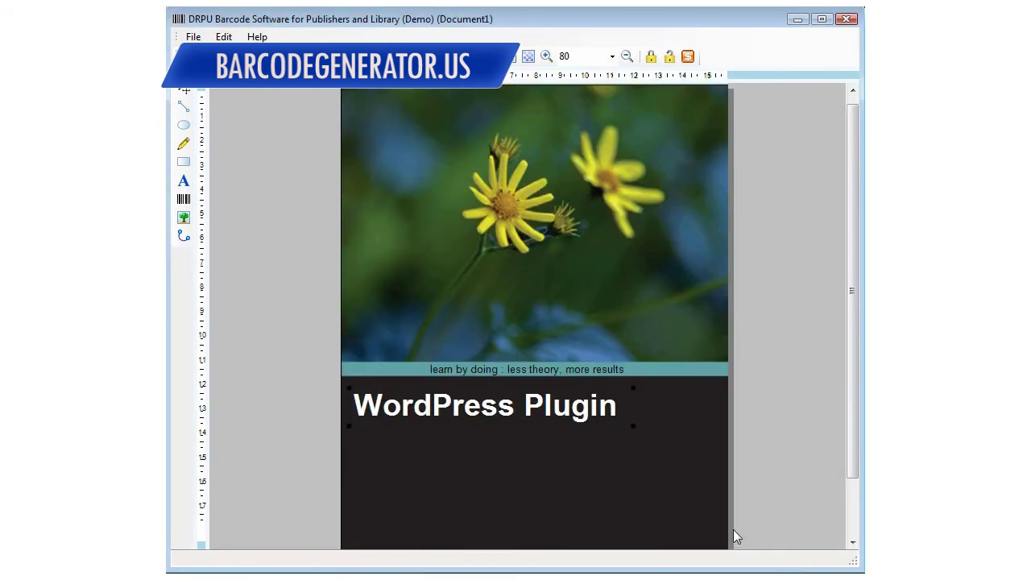
Set the "WordPress Plugin" title's font size to 45 and move it up slightly below the teal strip
double_click(582, 409)
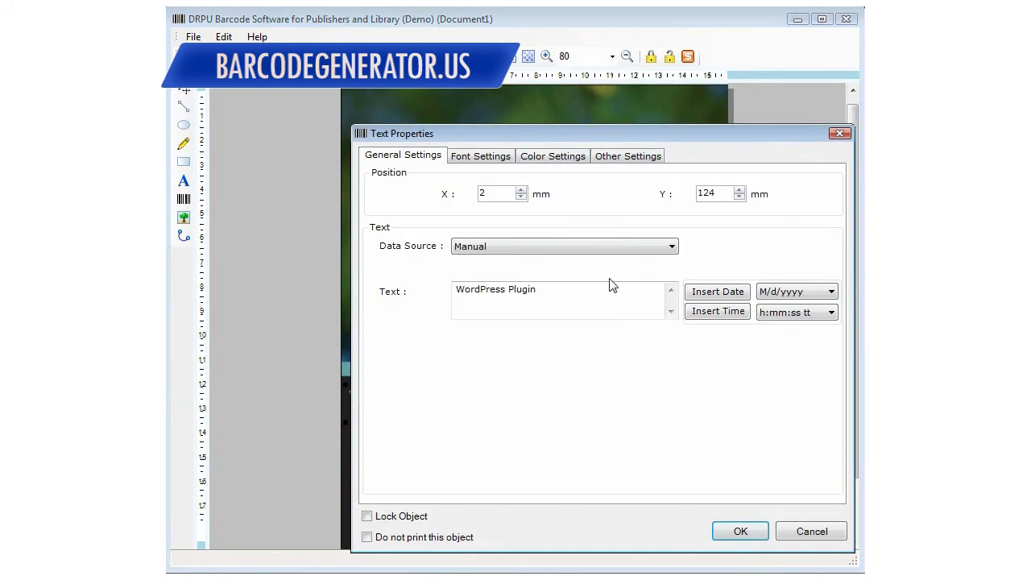
click(550, 157)
click(505, 158)
click(692, 210)
text(45)
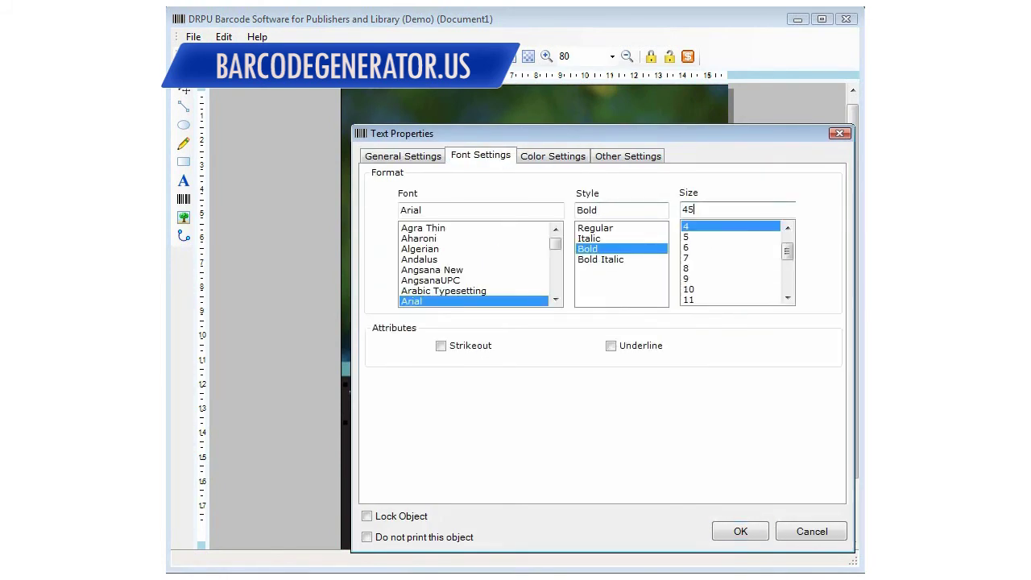
click(737, 529)
drag(615, 420, 606, 402)
Add the text "Developement" below the "WordPress Plugin" title and set its colour to solid white
click(183, 180)
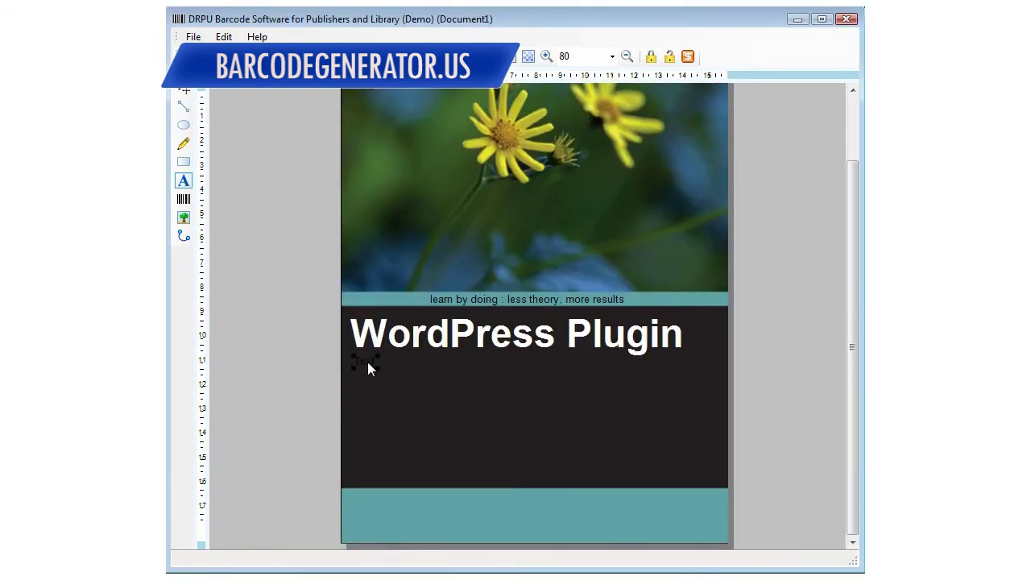
click(367, 362)
key(Tab)
text(D)
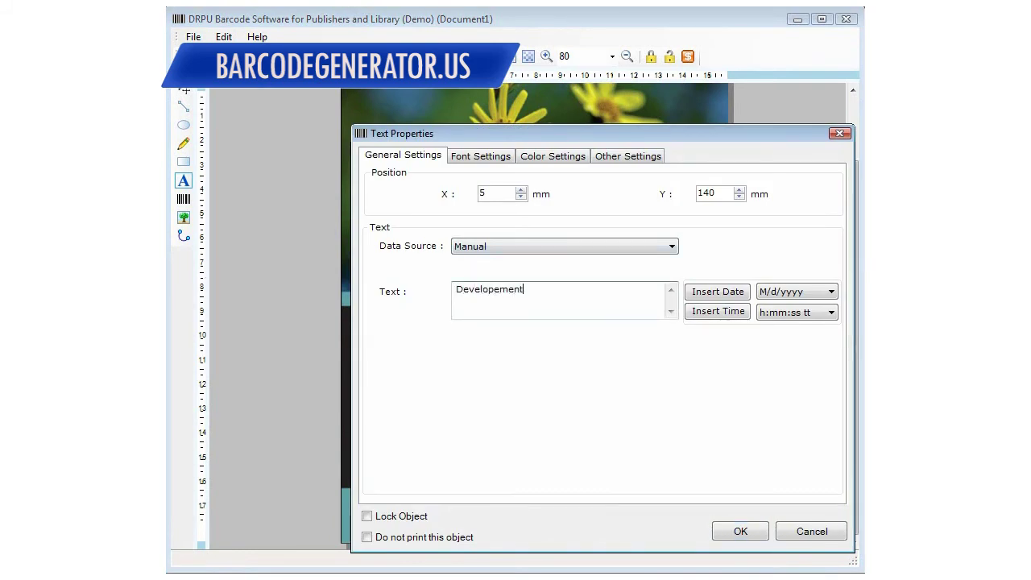
click(553, 155)
click(642, 208)
click(673, 271)
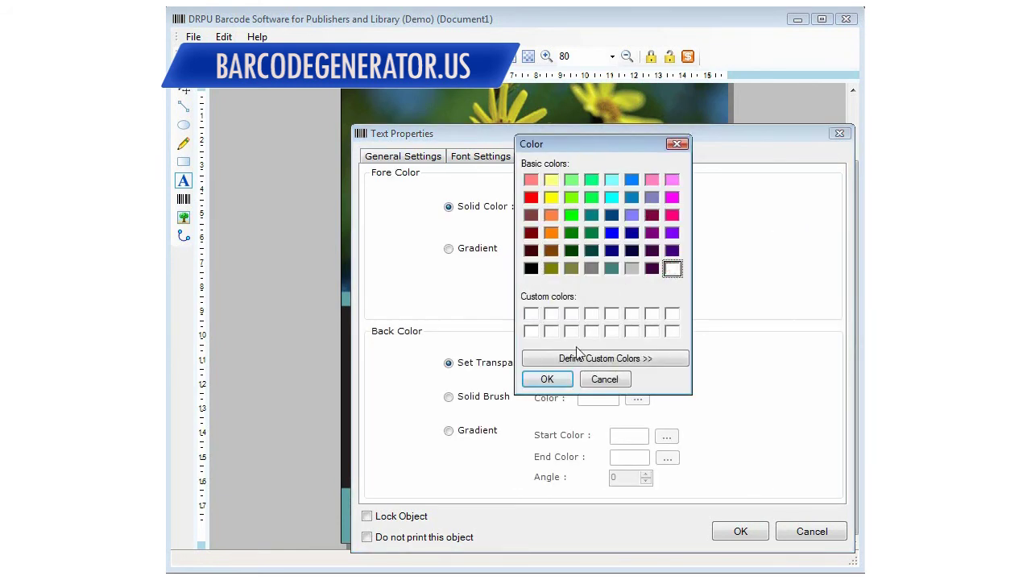
click(555, 375)
Format the "Developement" text as bold size 30 and nudge it into line with the title's left edge
click(480, 156)
double_click(691, 209)
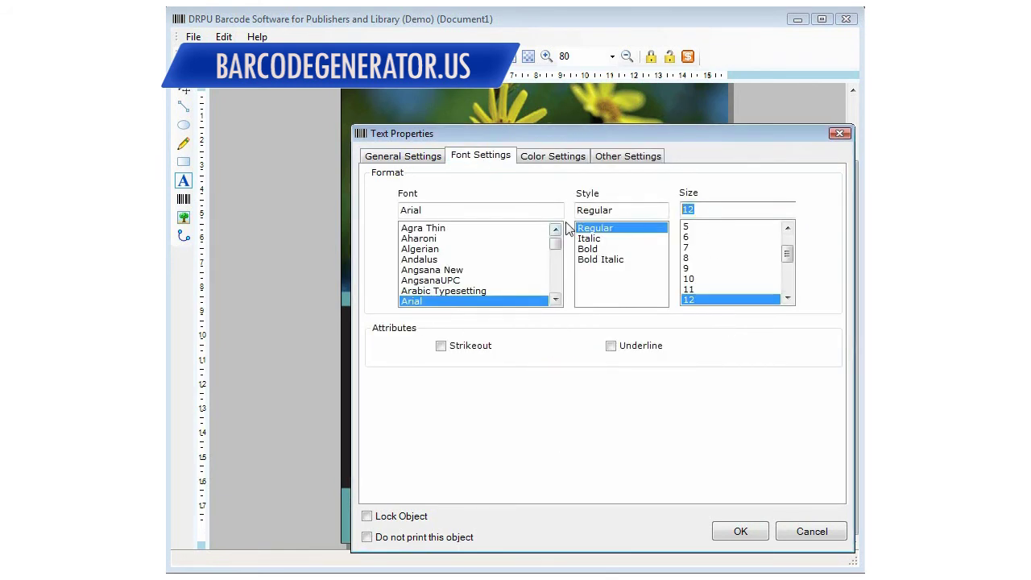
text(30)
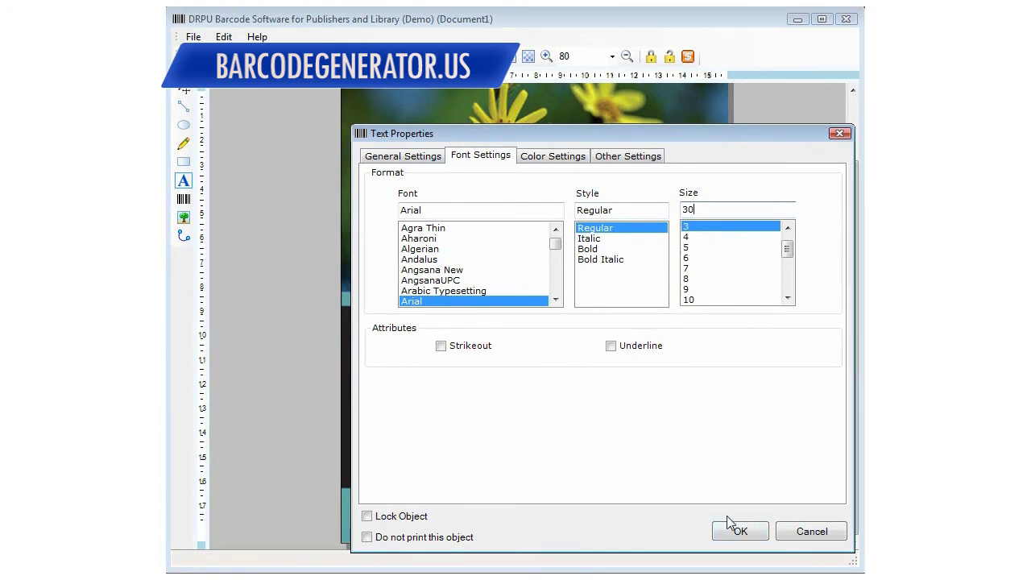
click(587, 249)
click(719, 531)
drag(488, 419, 480, 416)
Add the bold, enlarged text "Build powerful, interactive plugins for your" directly below the "Developement" line
drag(851, 298, 852, 354)
click(366, 407)
drag(372, 417, 357, 388)
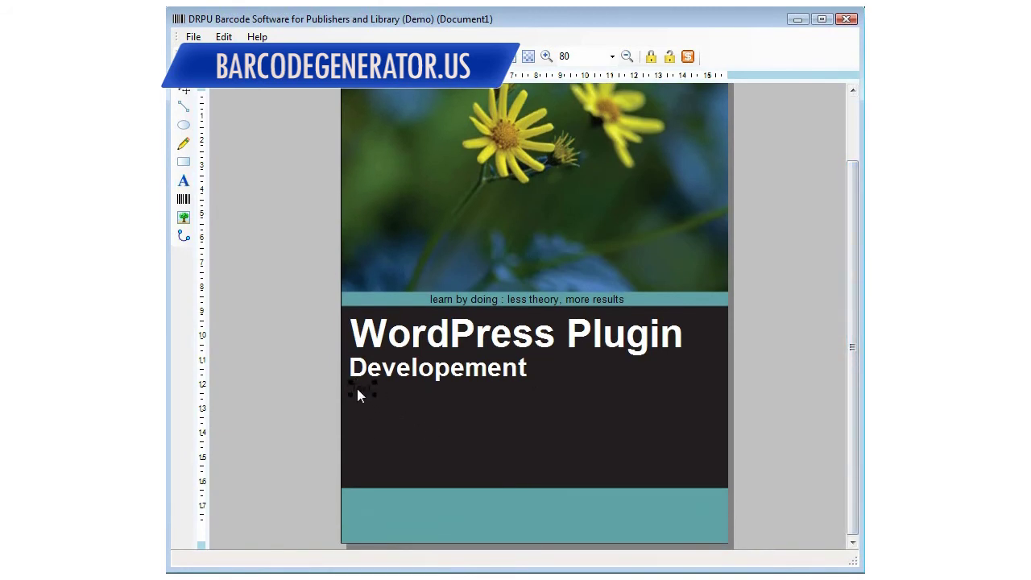
double_click(357, 388)
click(478, 161)
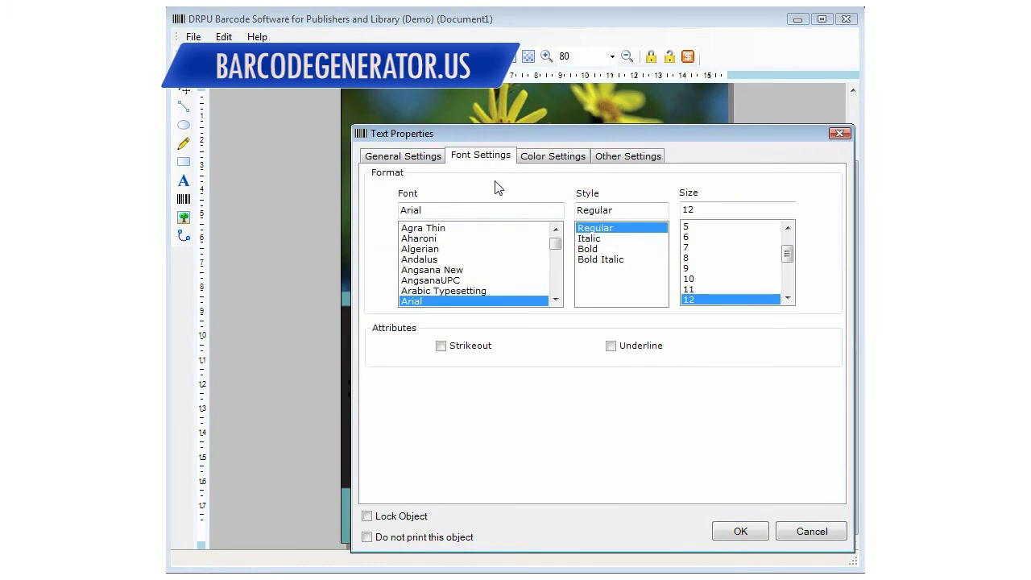
click(595, 249)
drag(789, 255, 788, 266)
click(712, 289)
click(426, 157)
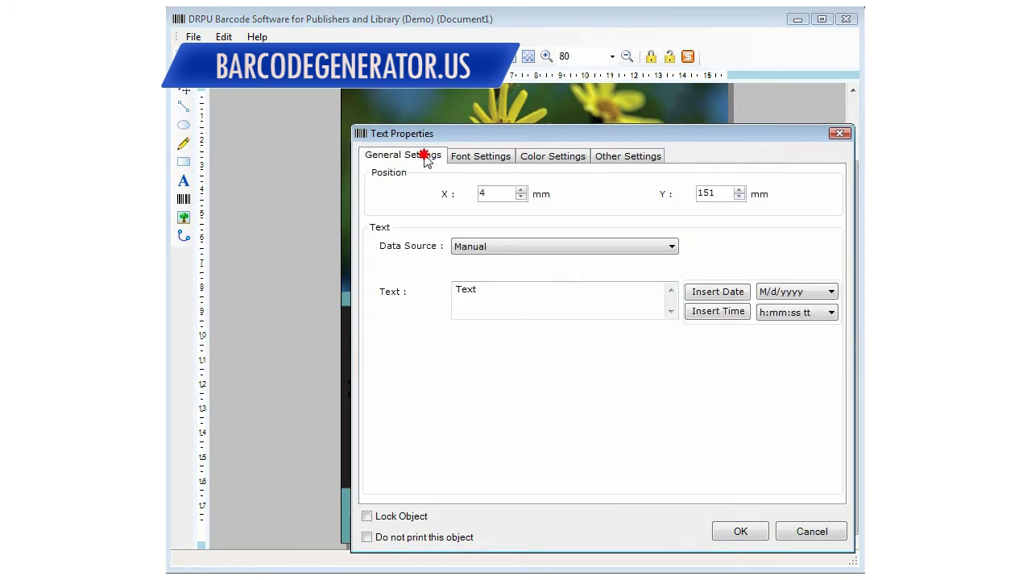
double_click(518, 295)
text(B)
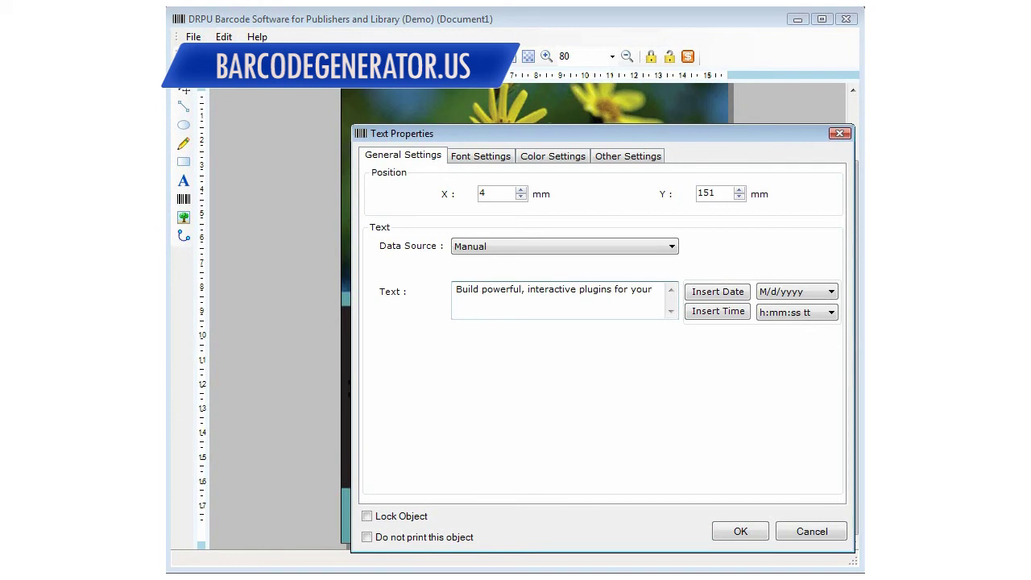
Set the "Build powerful" tagline's colour to solid medium blue and nudge it slightly to the left
click(552, 156)
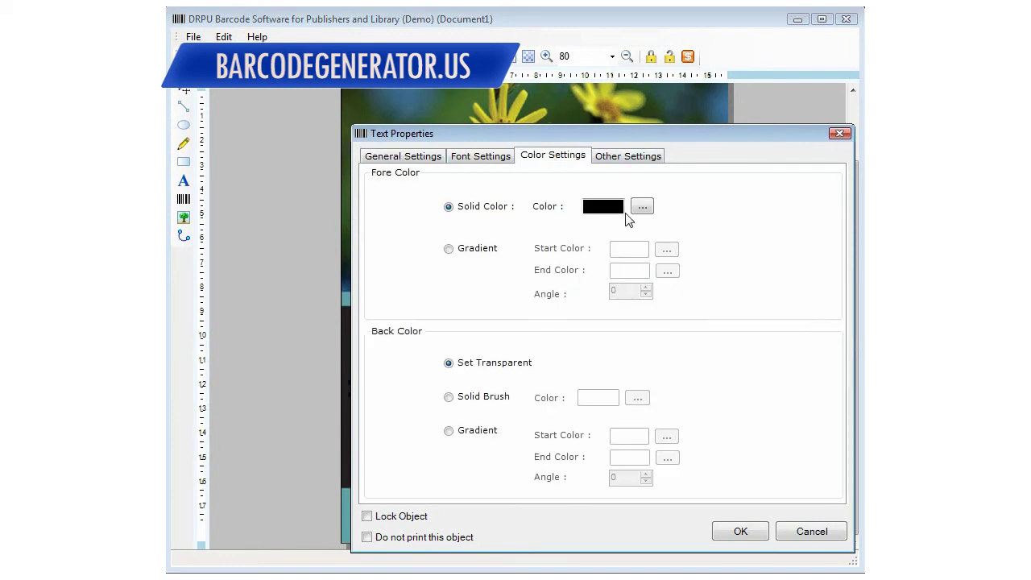
click(635, 206)
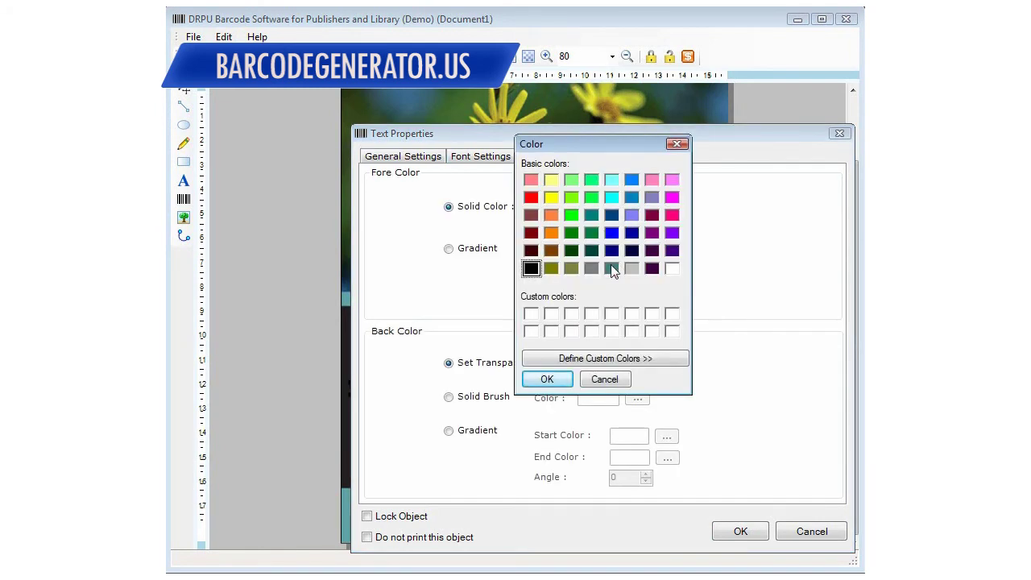
click(634, 196)
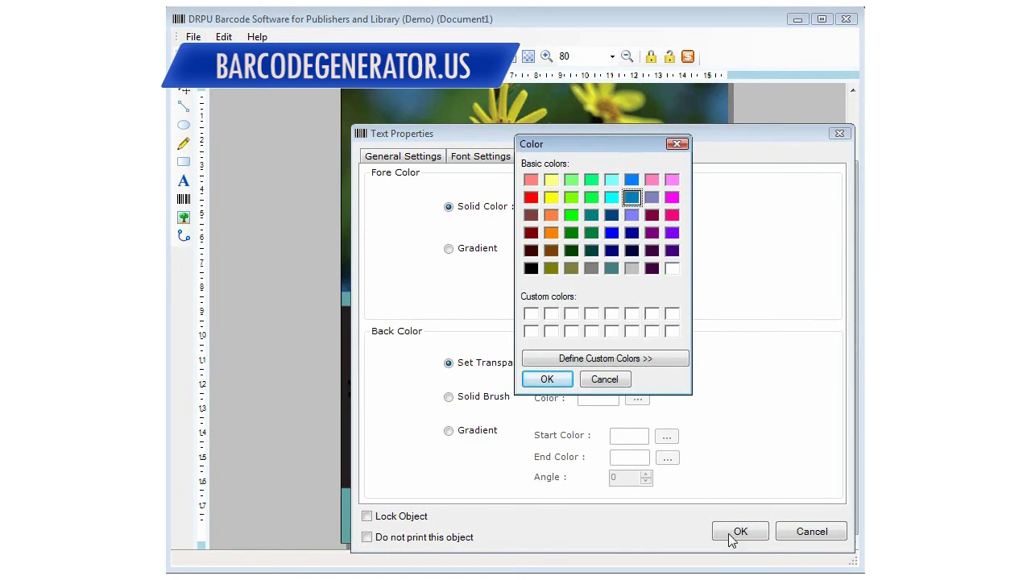
click(555, 383)
click(735, 534)
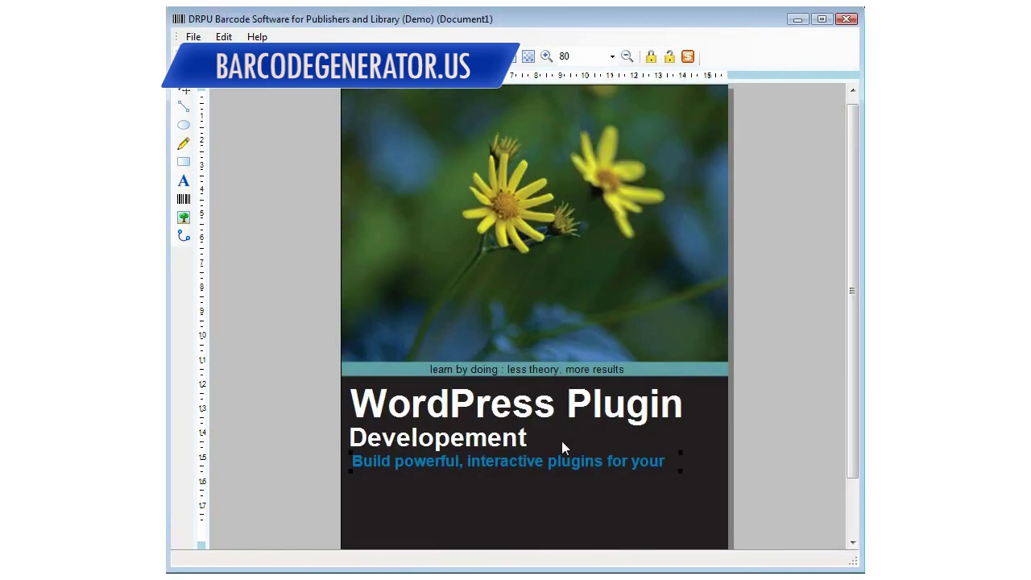
drag(550, 460, 547, 458)
Review the lower part of the label and the tagline's text, colour and font settings, then close its properties
drag(858, 282, 859, 314)
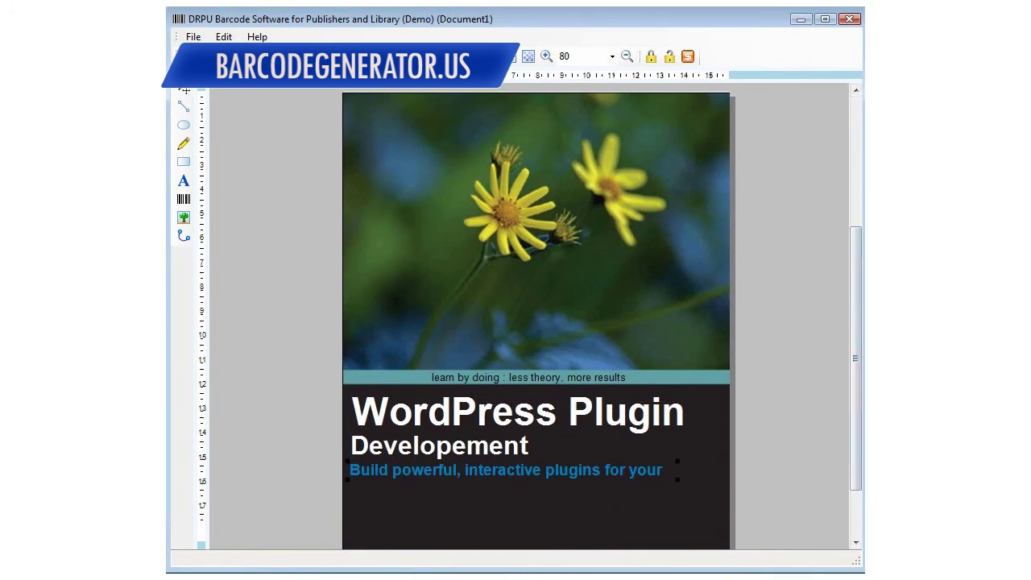
scroll(535, 322, down, 1)
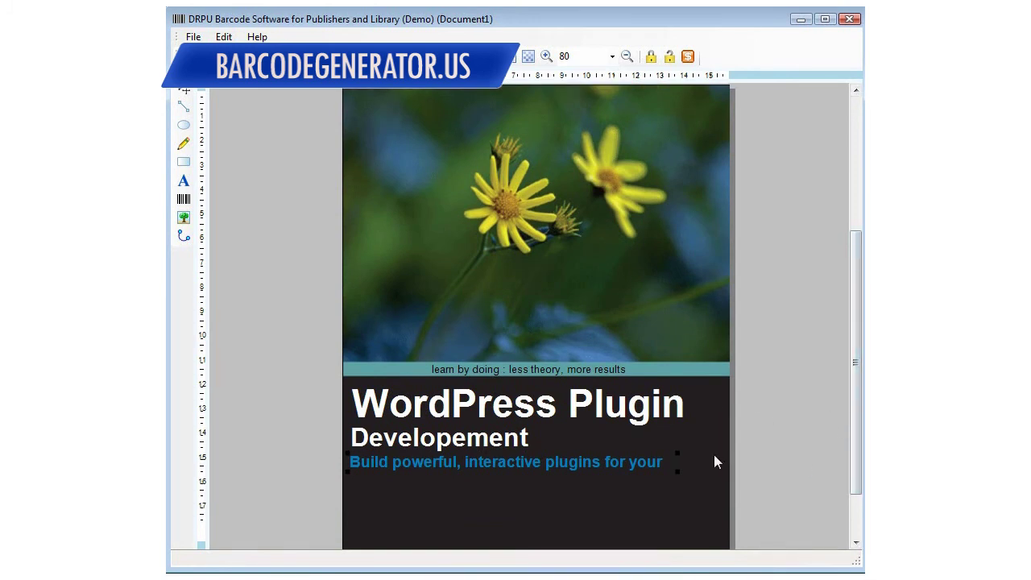
scroll(538, 471, down, 3)
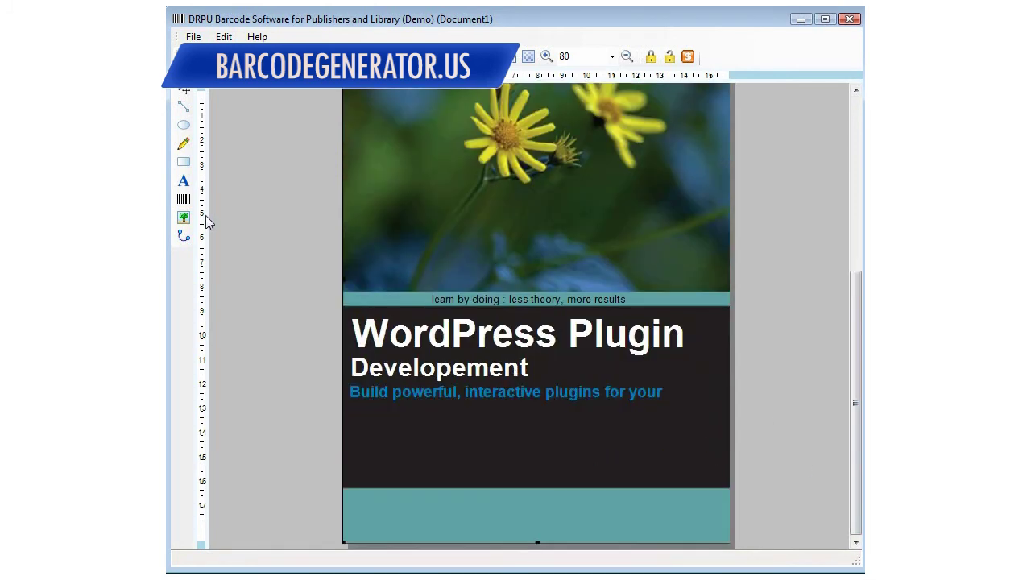
click(437, 395)
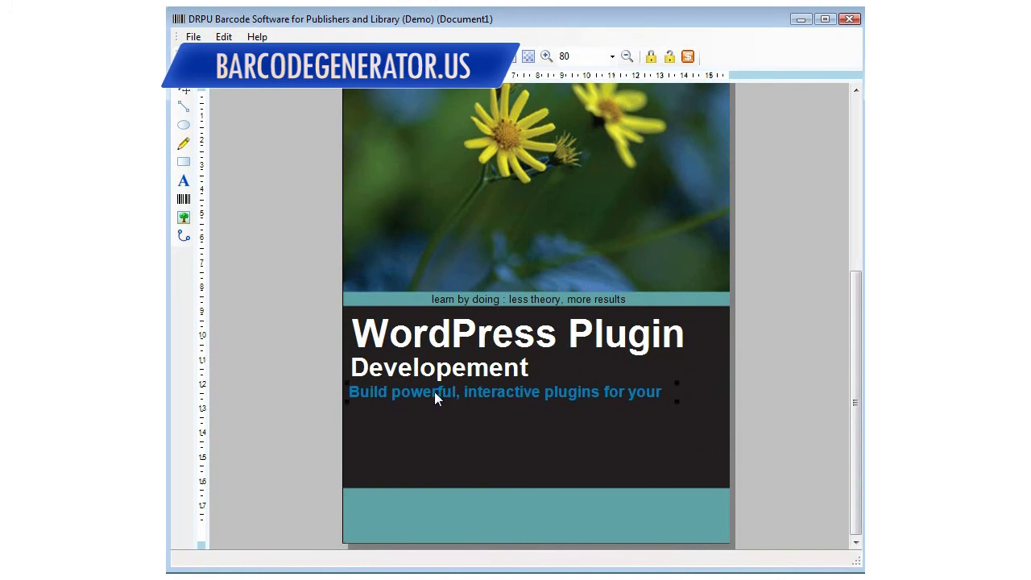
double_click(431, 393)
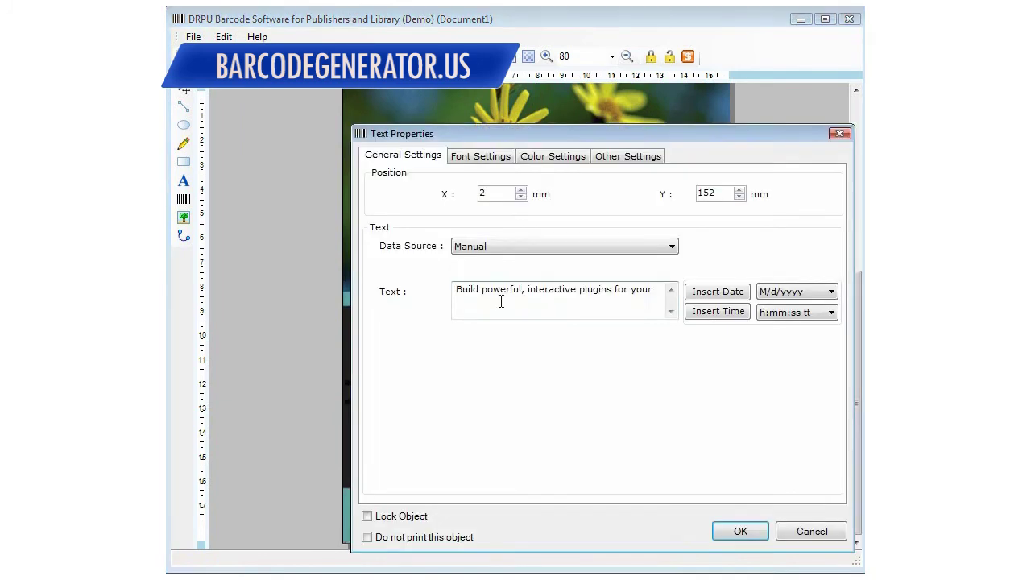
click(525, 158)
click(487, 158)
click(840, 133)
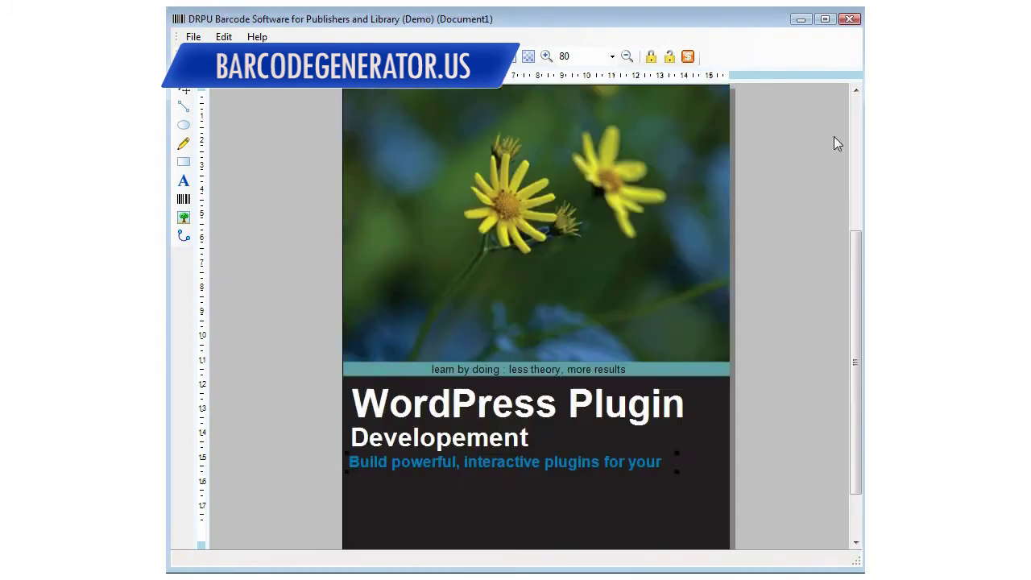
Add the text "blog and to share online" below the "Build powerful" tagline, in bold size 18
click(184, 180)
click(366, 484)
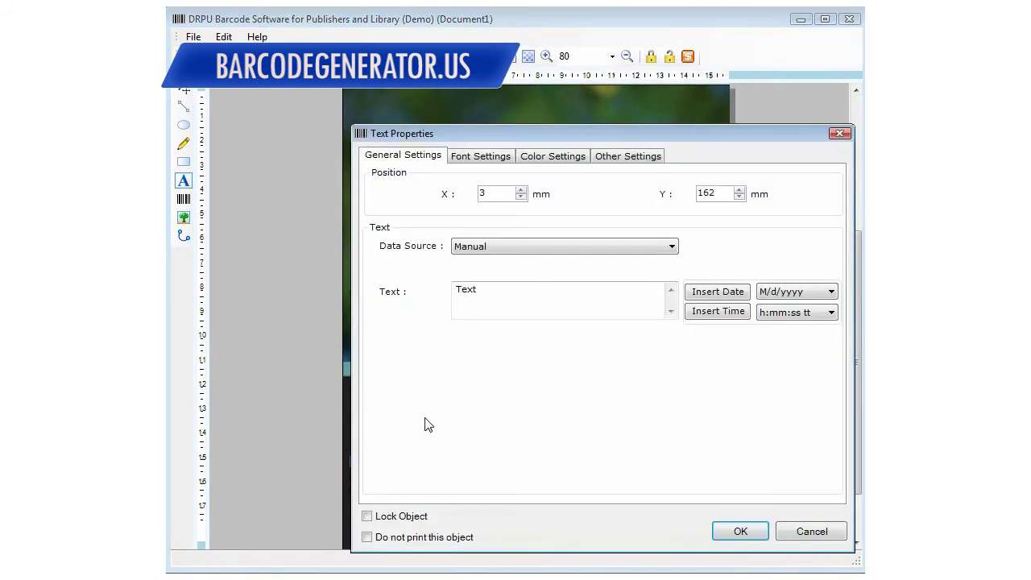
text(blog and to share online)
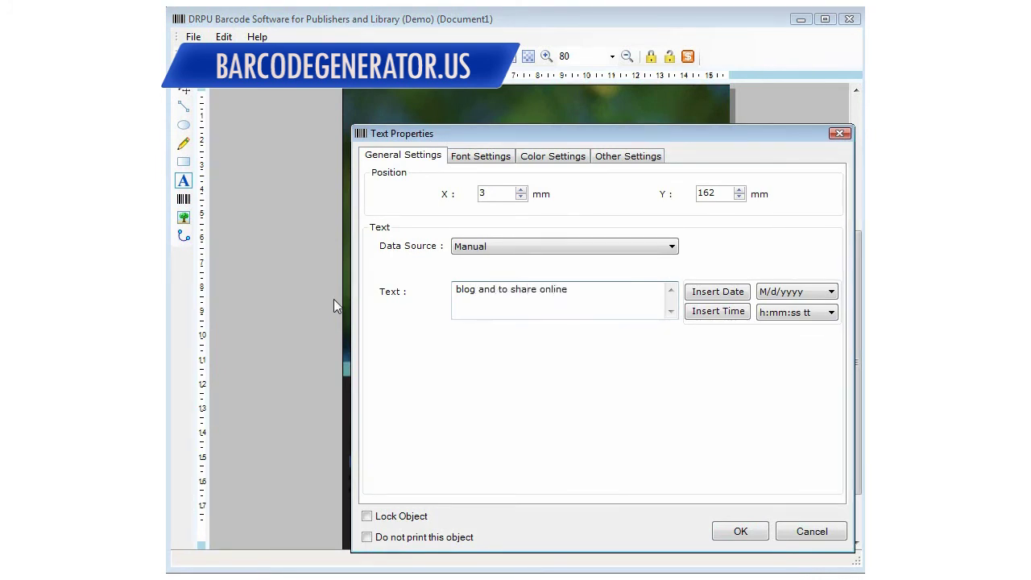
click(483, 157)
double_click(701, 209)
text(18)
click(592, 249)
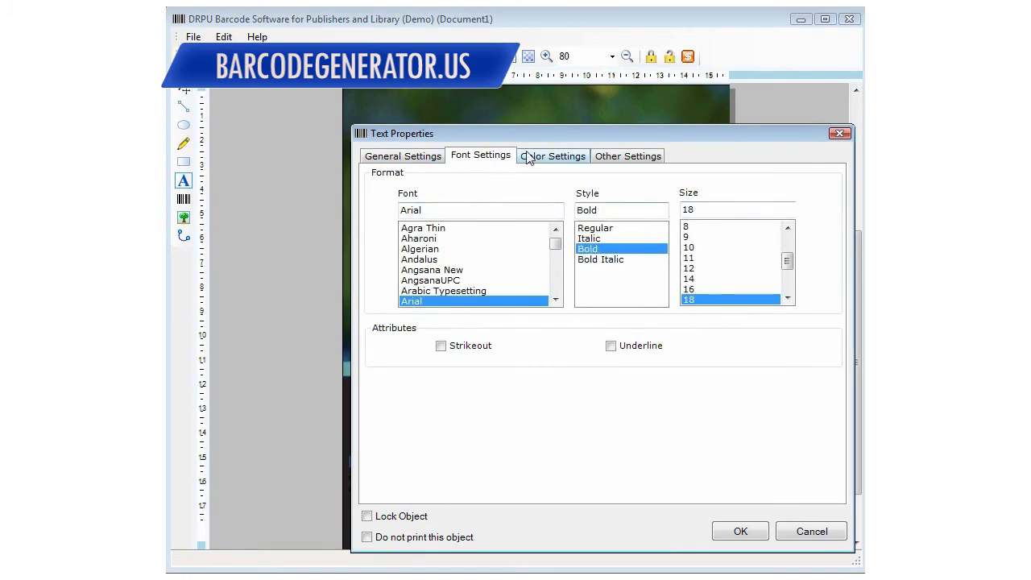
Colour the "blog and to share online" line solid medium blue and nudge it up and left beneath the tagline's first line
click(552, 156)
click(641, 207)
click(631, 197)
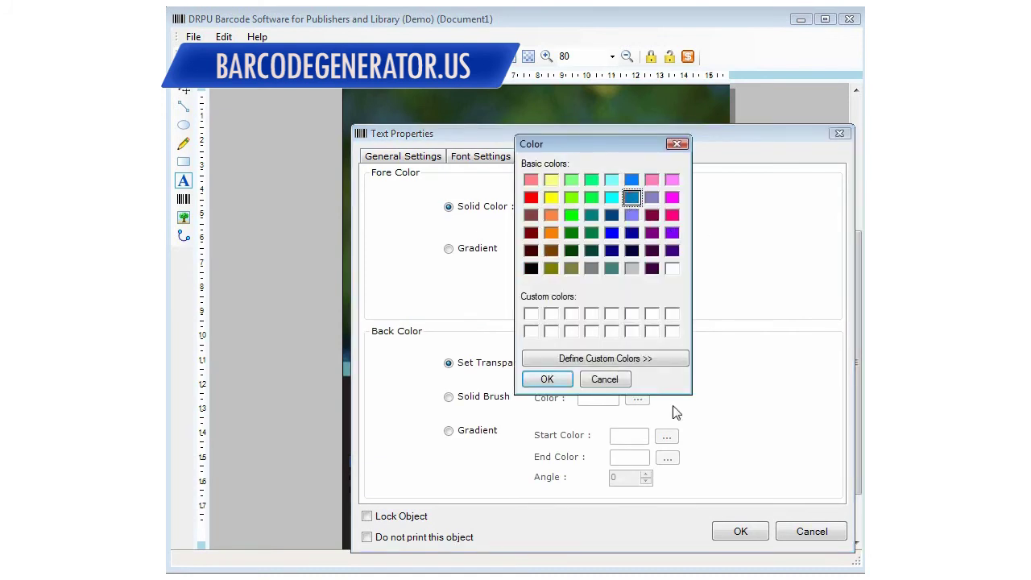
click(547, 380)
click(739, 532)
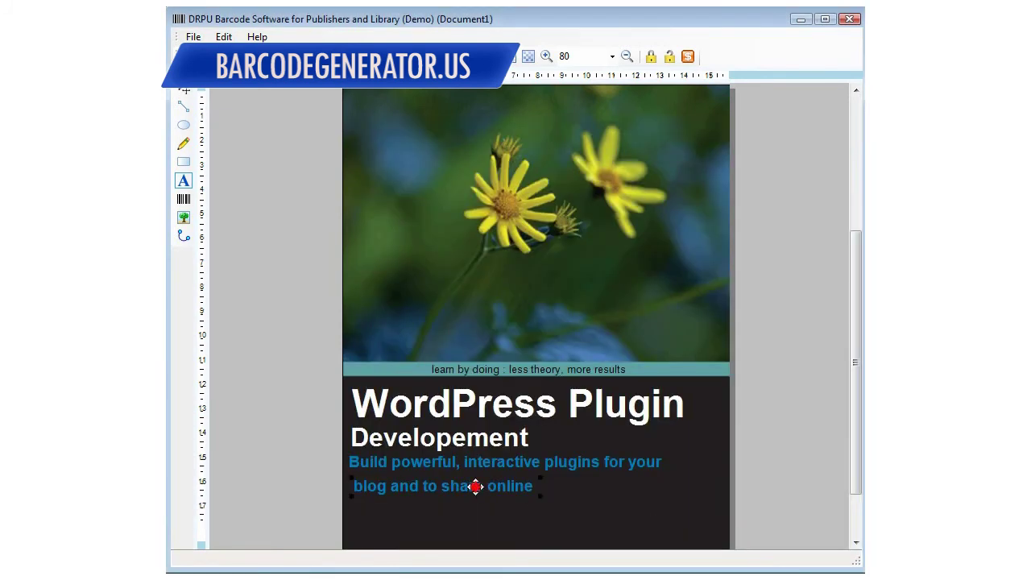
drag(475, 486, 472, 482)
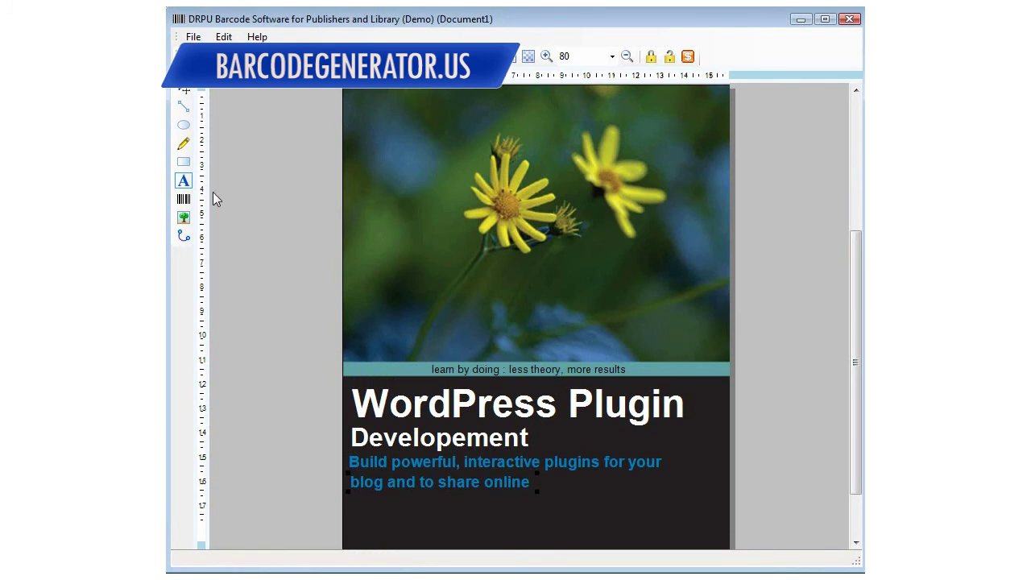
Add the text "Beginner's Guide" in the black area below the blue tagline
click(184, 181)
scroll(604, 456, down, 2)
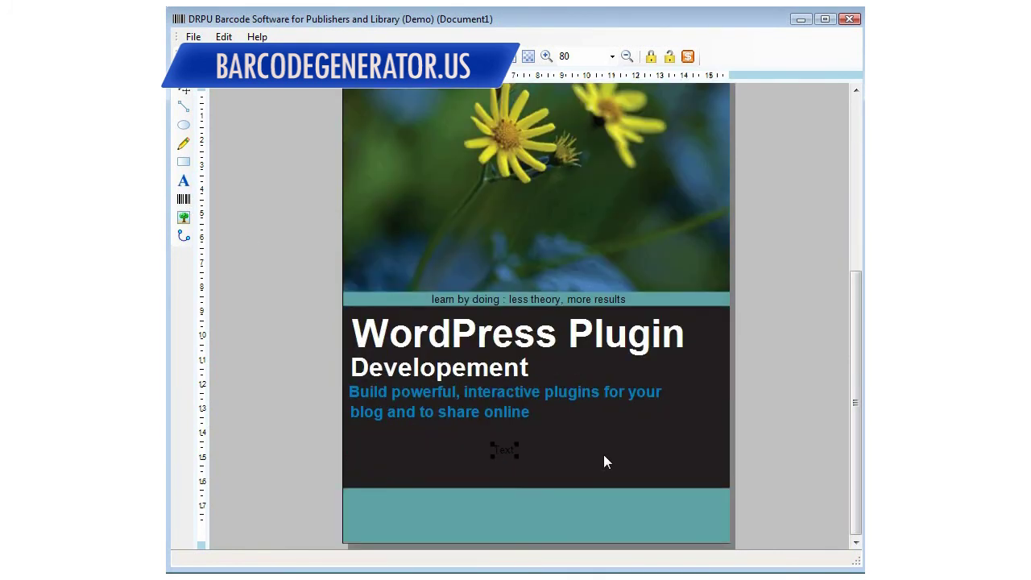
click(504, 450)
drag(502, 294, 362, 302)
text(Beginner's Gu)
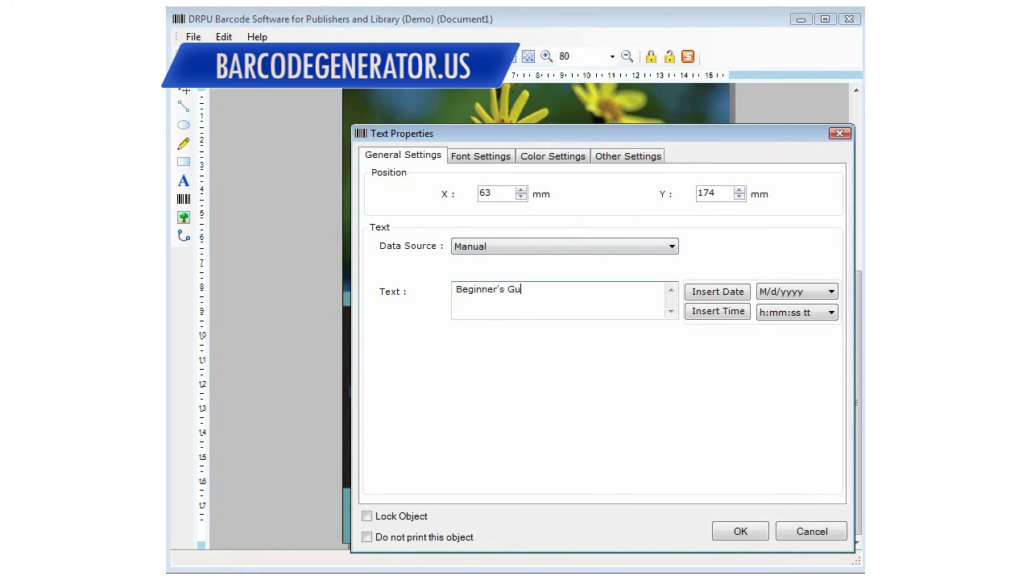
Format the "Beginner's Guide" text as bold italic, size 22
click(478, 157)
click(589, 248)
click(595, 260)
drag(786, 255, 790, 272)
click(713, 291)
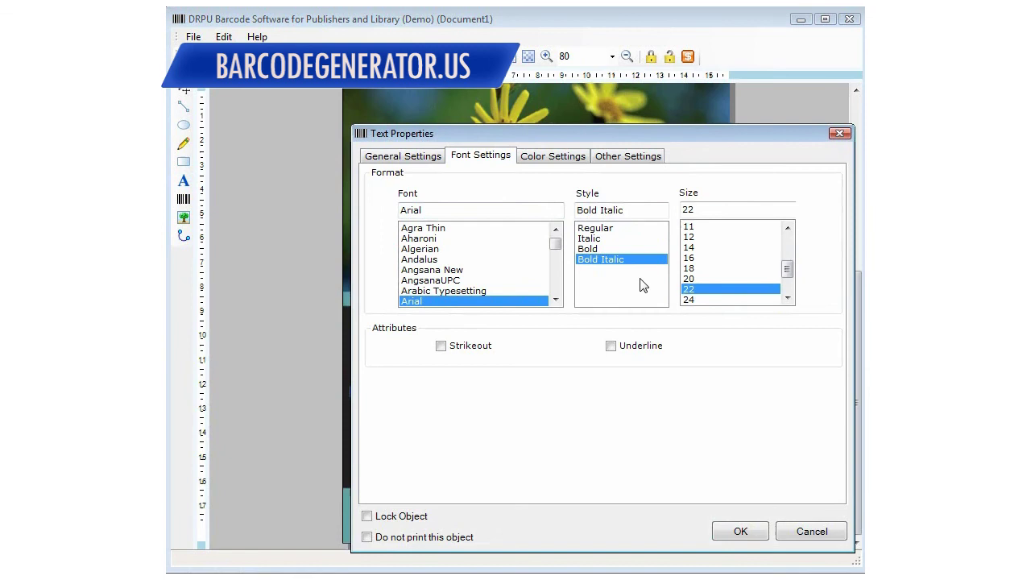
Colour "Beginner's Guide" solid medium blue and move it to the lower-right corner of the black area
click(539, 156)
click(644, 209)
click(630, 195)
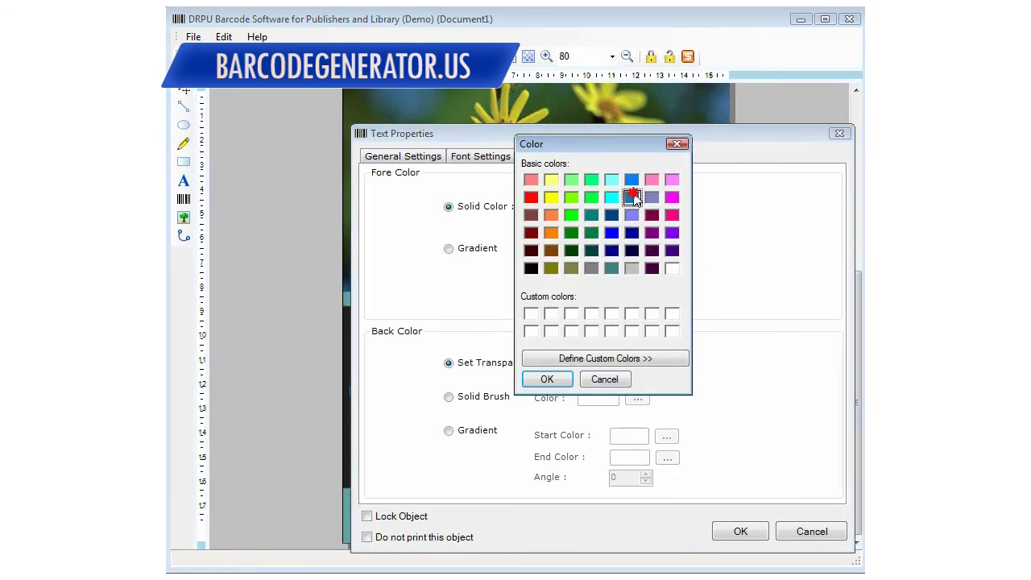
click(548, 378)
click(727, 534)
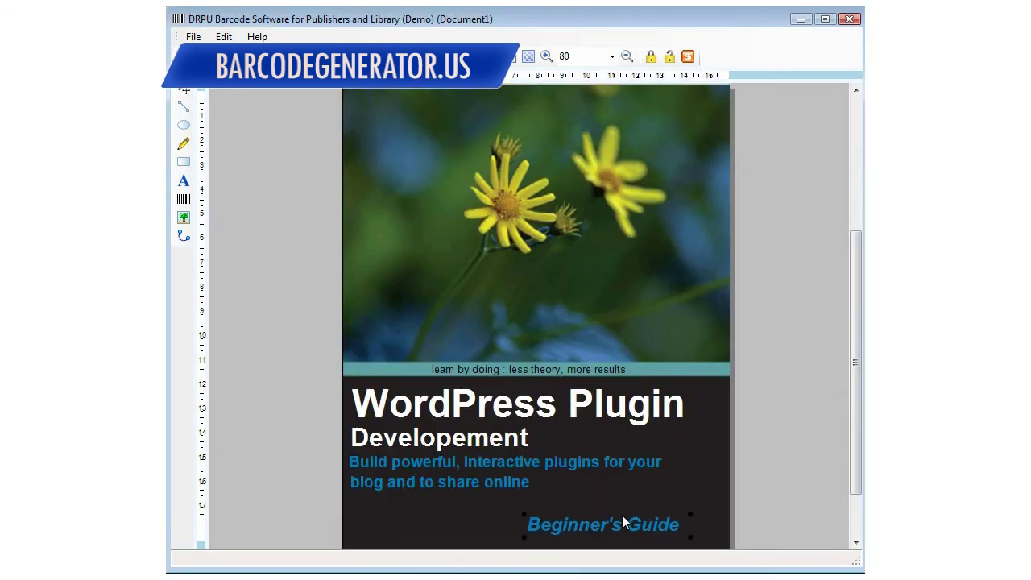
scroll(644, 483, down, 2)
drag(646, 460, 655, 470)
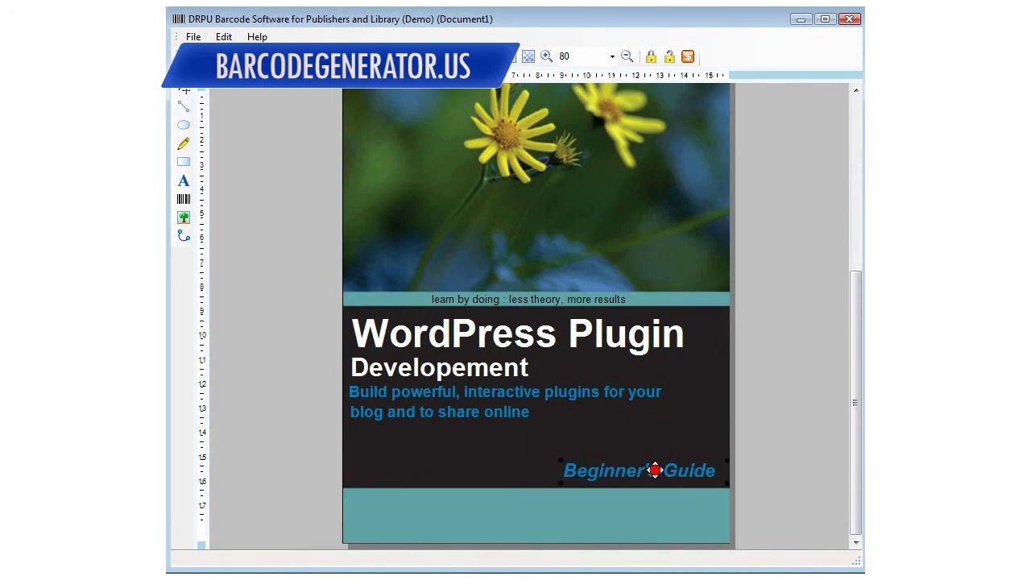
Place a new text object at the left of the bottom teal band and format it as bold size 16
click(184, 181)
click(394, 517)
double_click(378, 516)
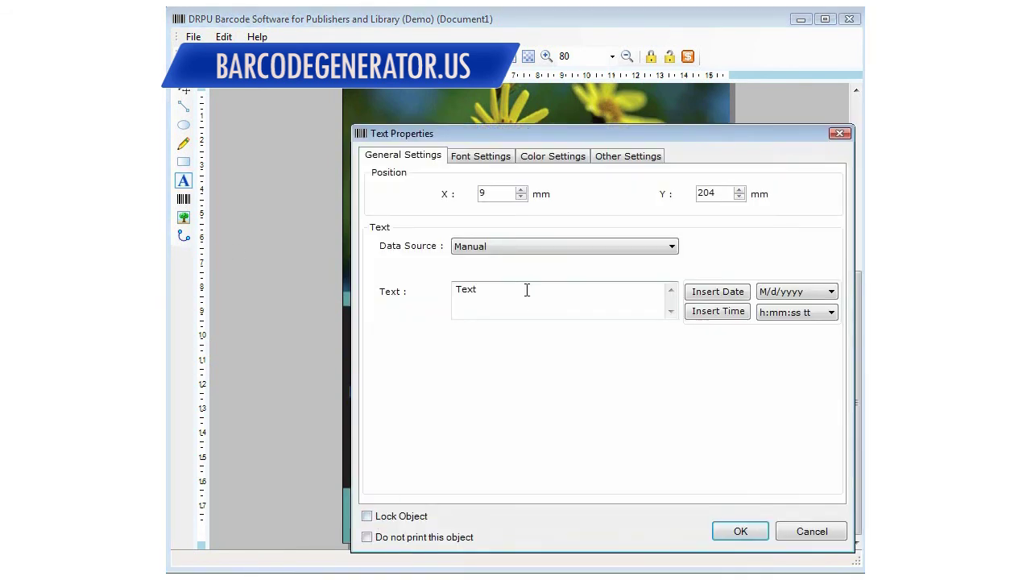
click(483, 155)
drag(787, 255, 788, 264)
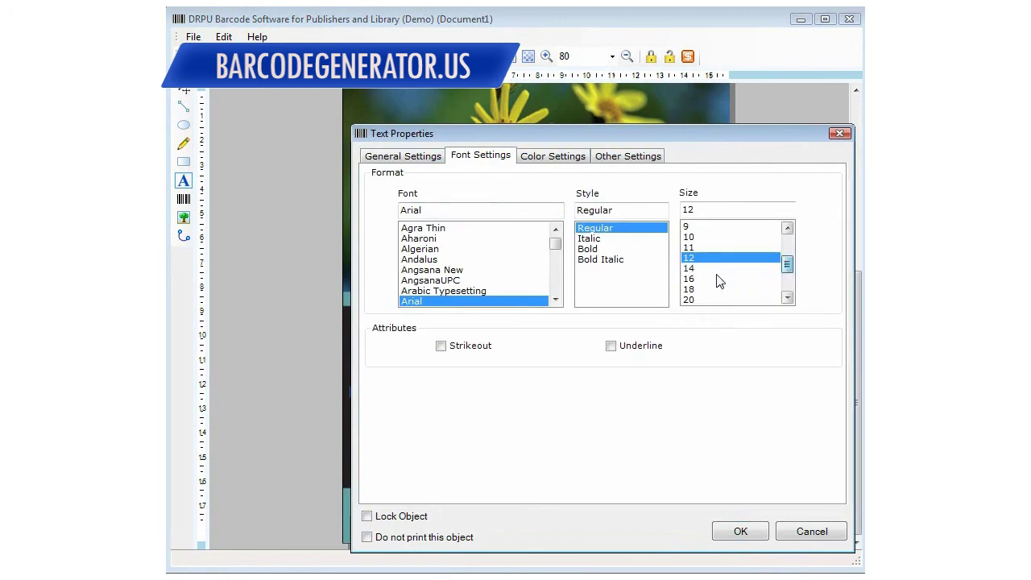
click(757, 277)
click(587, 250)
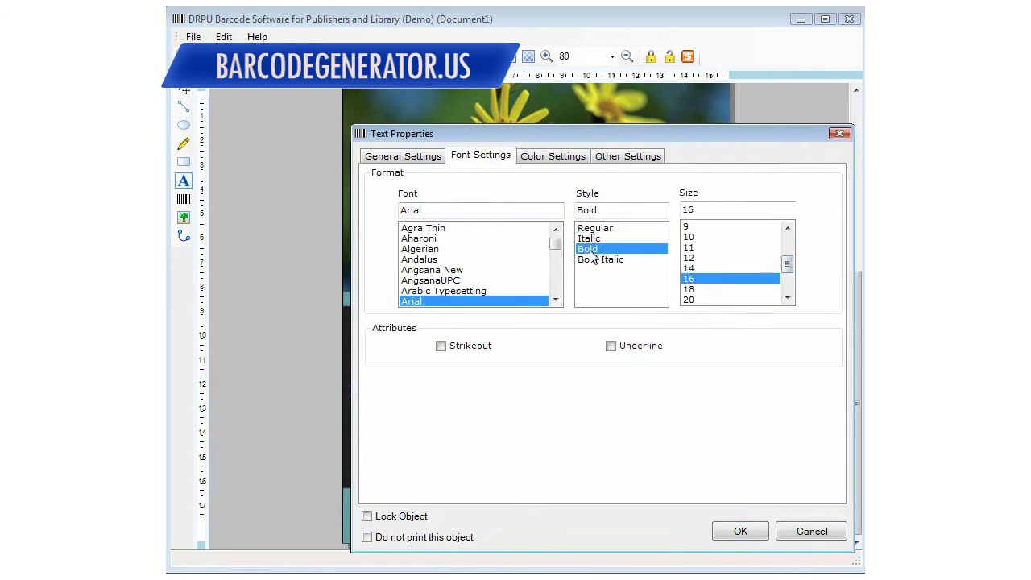
Set the new teal-band text to a solid dark navy, made by darkening medium blue as a custom colour
click(555, 157)
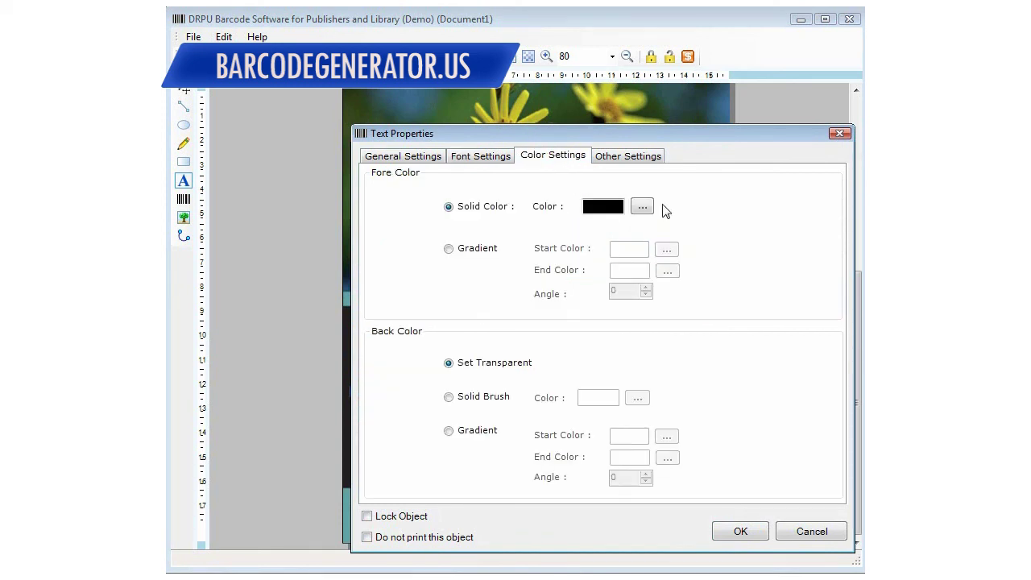
click(642, 208)
click(631, 196)
click(552, 381)
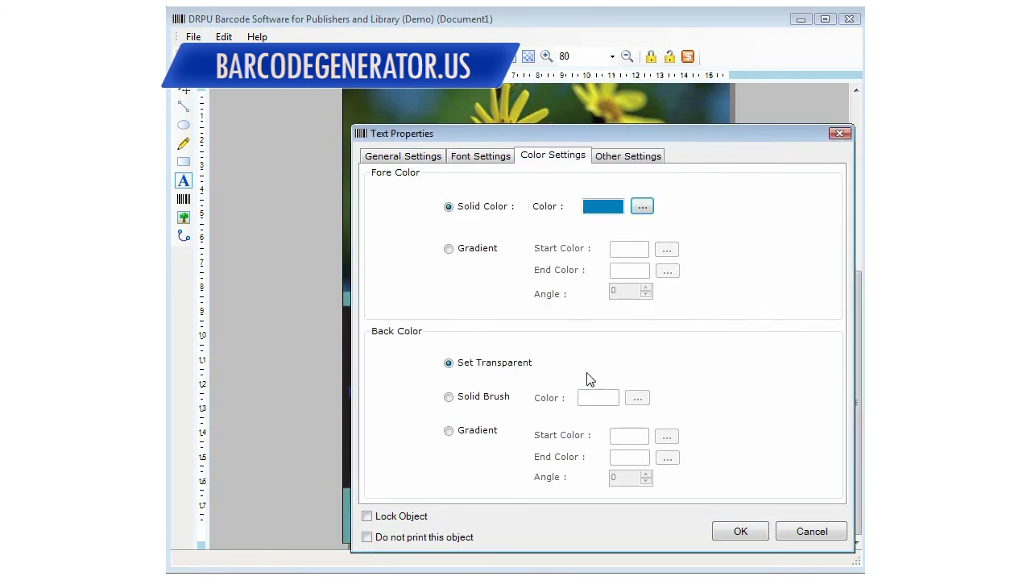
click(644, 207)
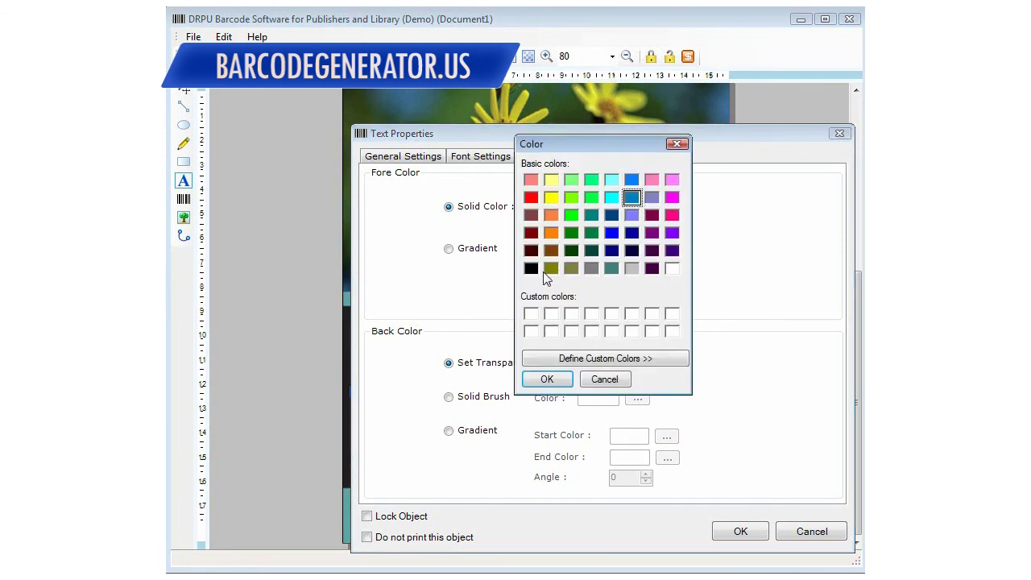
click(572, 358)
drag(860, 271, 860, 287)
click(567, 379)
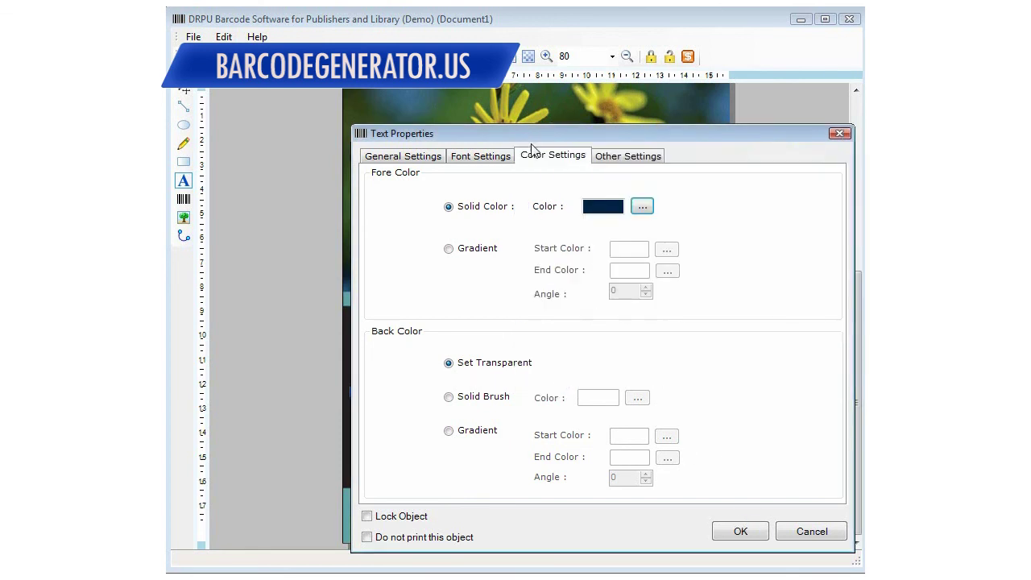
click(473, 161)
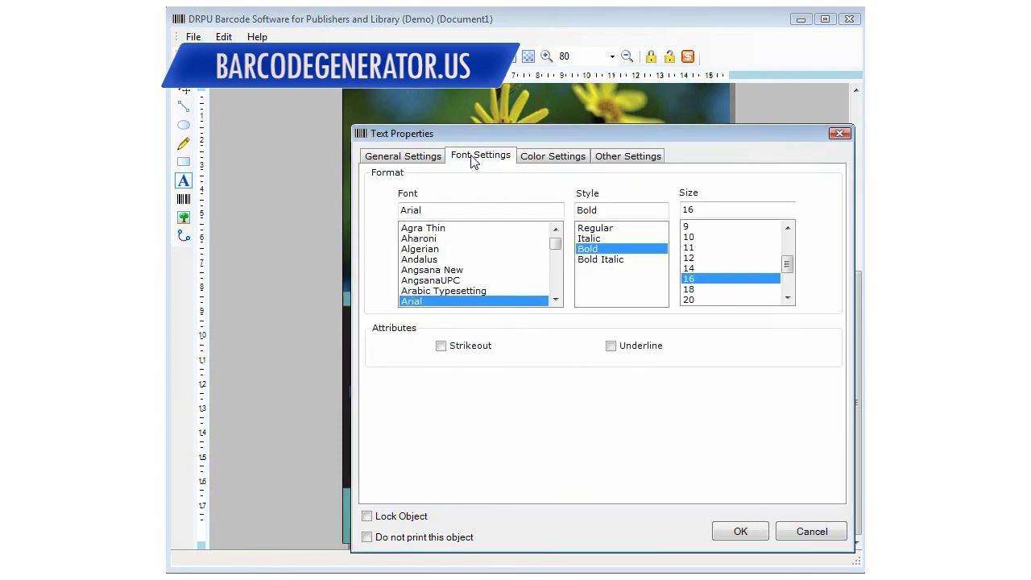
click(425, 156)
click(740, 531)
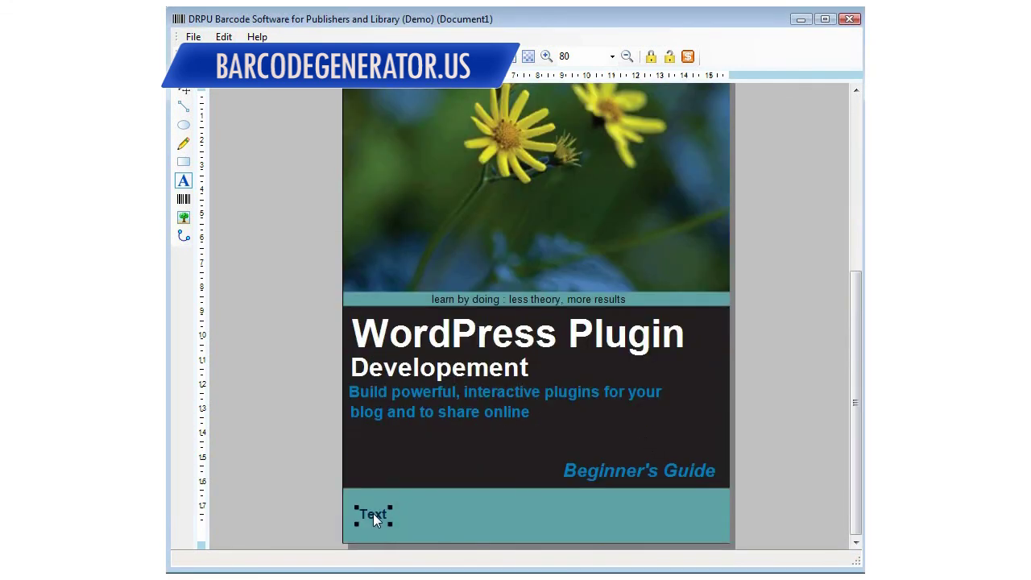
Replace the placeholder text in the teal band with the author's full name and move it to the band's upper-left corner
double_click(373, 513)
drag(513, 286, 451, 290)
text(Vi)
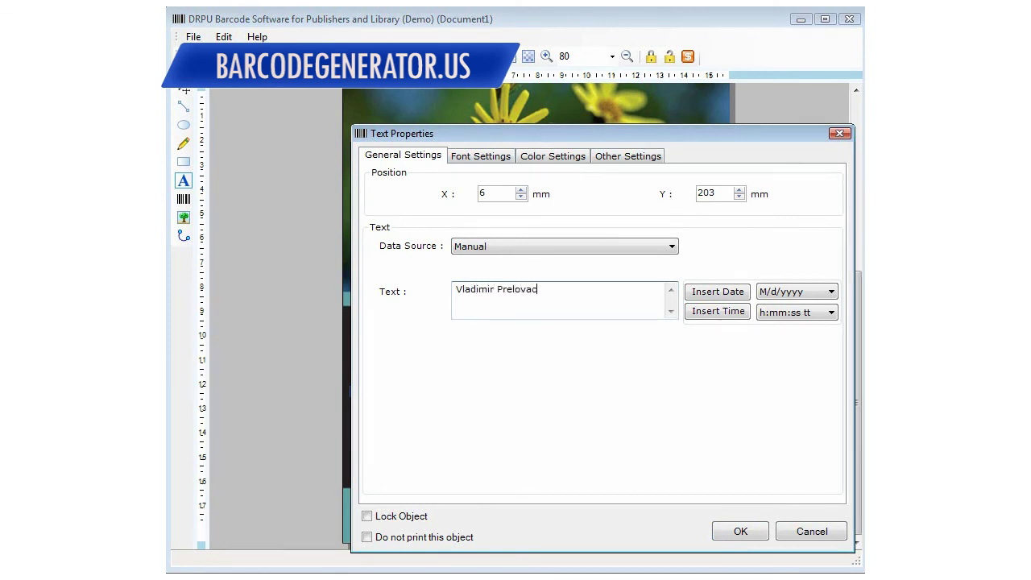
click(740, 533)
scroll(612, 507, down, 2)
drag(463, 518, 453, 503)
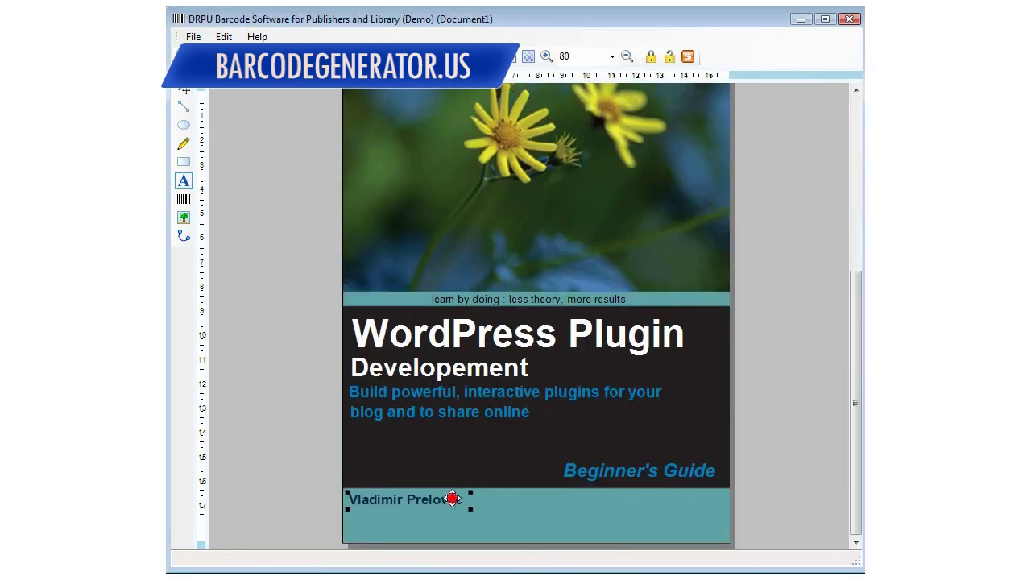
Add a barcode at the cover's lower-left corner and move the author's name to the lower-right corner of the teal band
click(184, 200)
click(606, 519)
scroll(669, 448, up, 5)
drag(403, 338, 535, 492)
scroll(535, 492, down, 5)
drag(536, 202, 658, 529)
drag(430, 461, 416, 504)
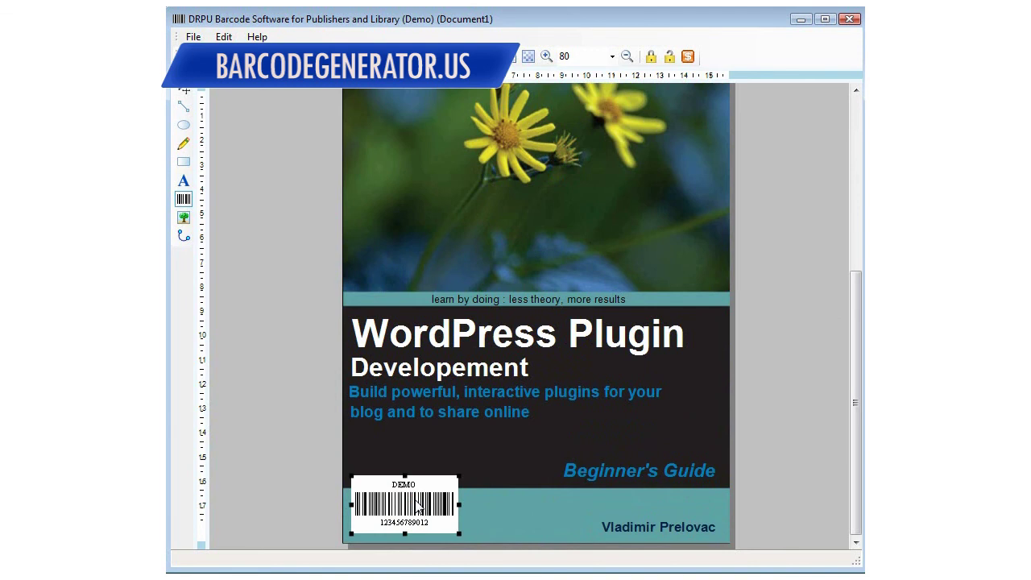
Set the barcode value to 846744864 and its footer to "Wordpress Plugin"
double_click(414, 500)
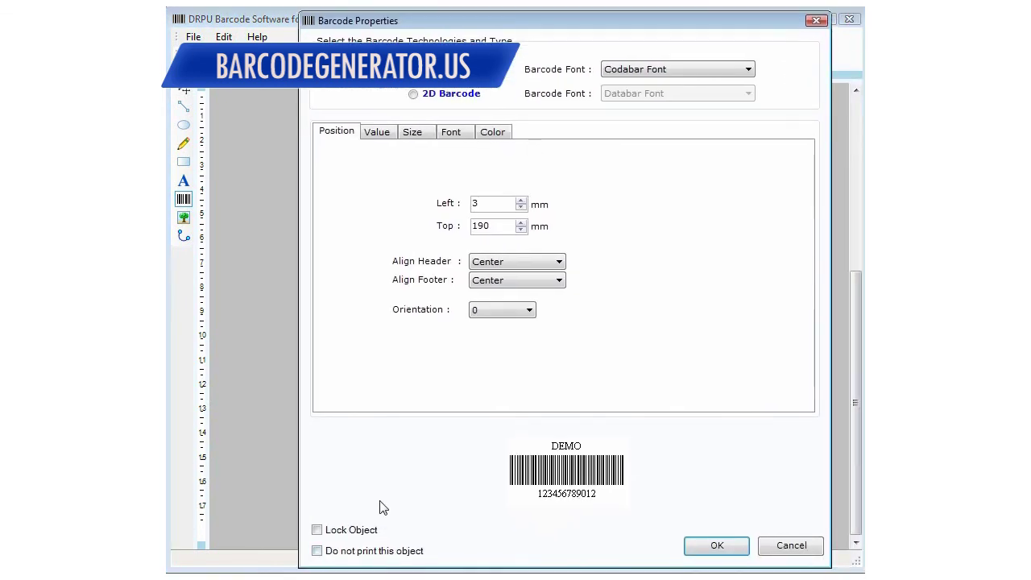
click(376, 134)
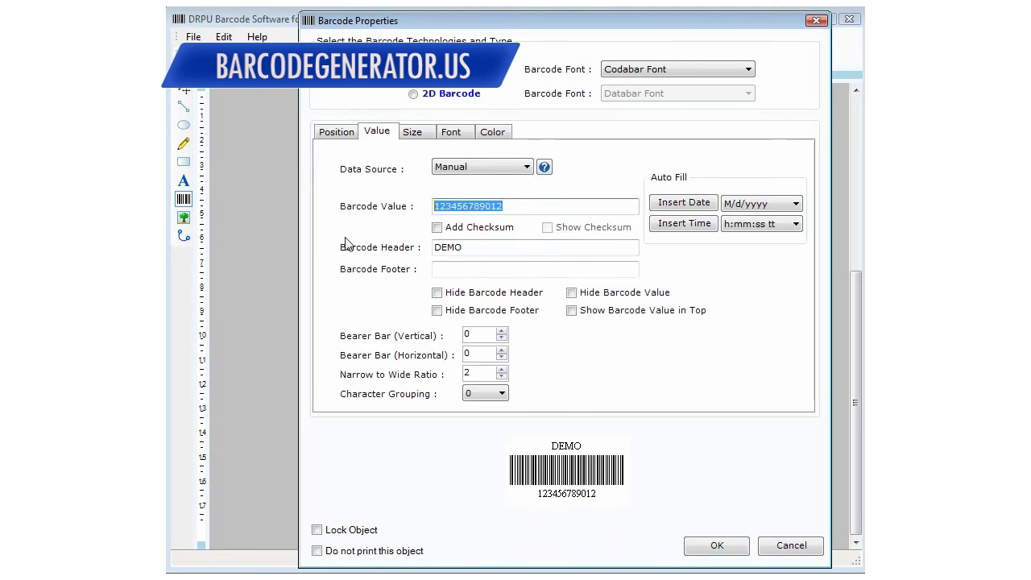
text(846744864)
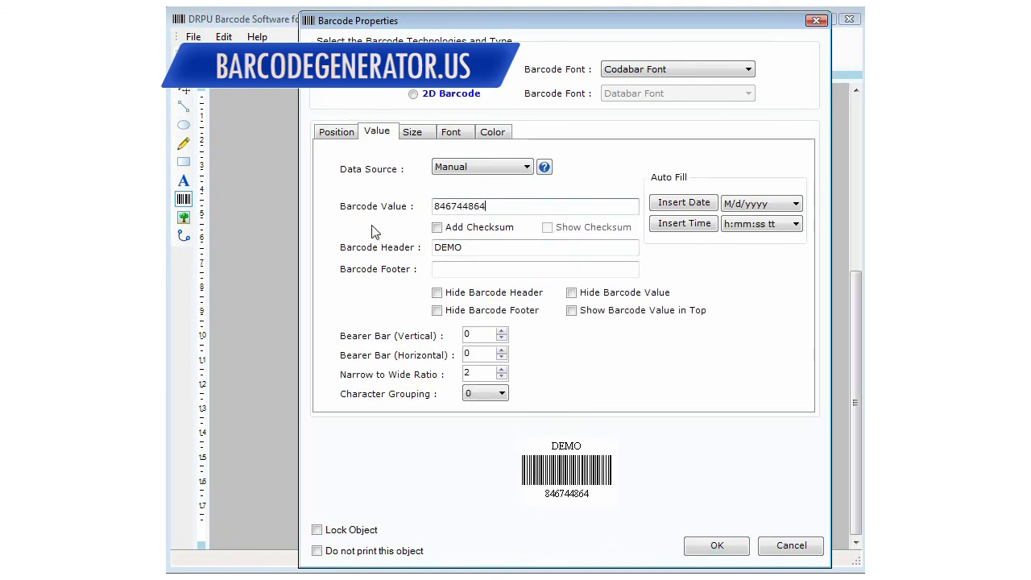
click(471, 267)
text(Wordpress Plugin)
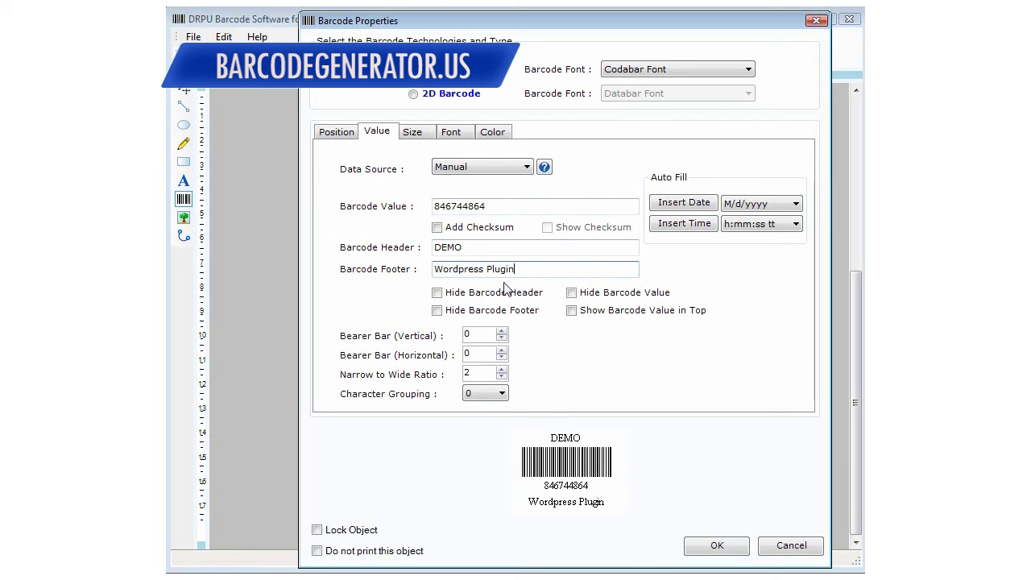
Change the barcode to a 2D barcode with PDF417 Font and move it down inside the teal band
click(668, 71)
click(414, 94)
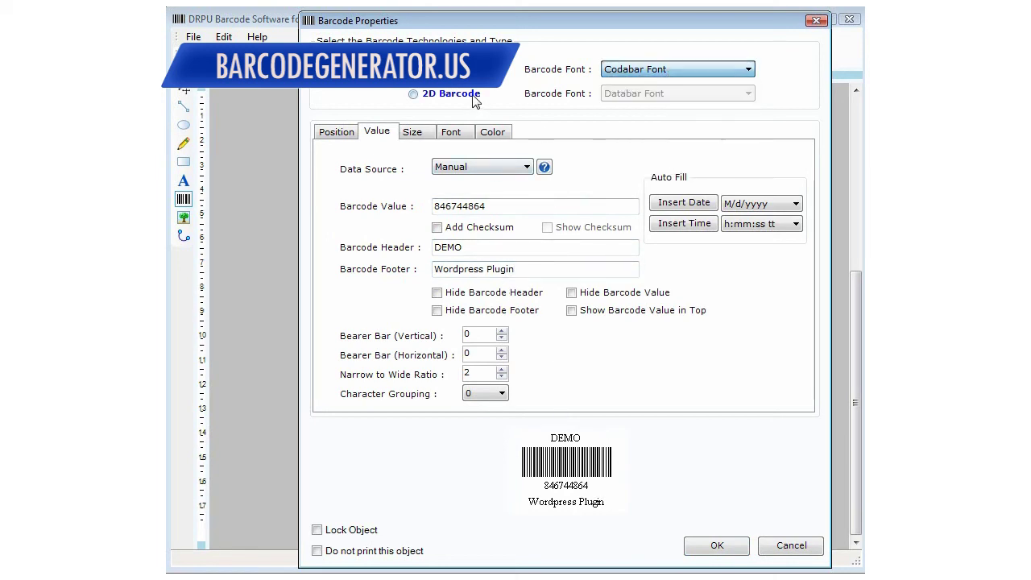
click(667, 93)
click(649, 130)
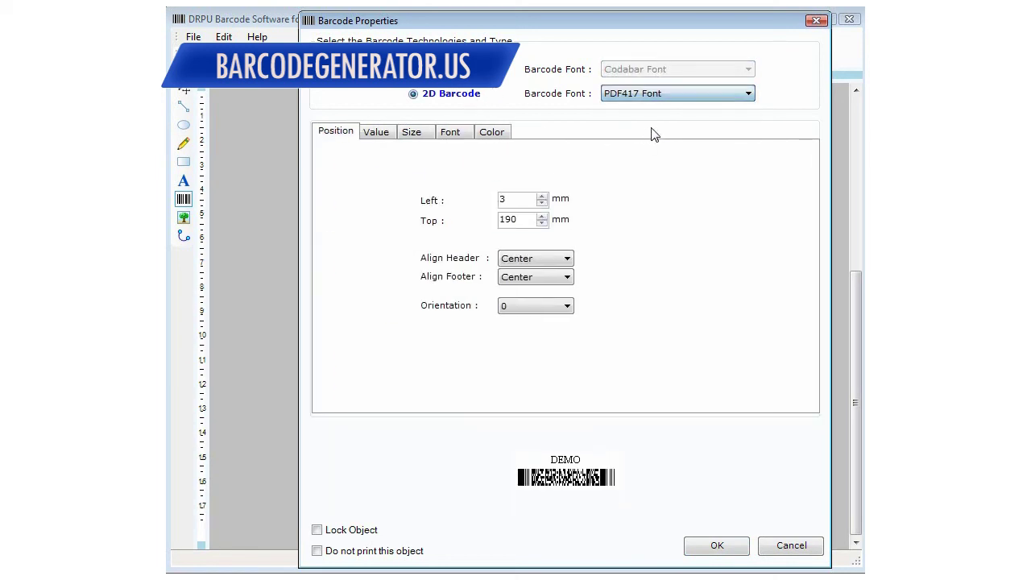
click(702, 548)
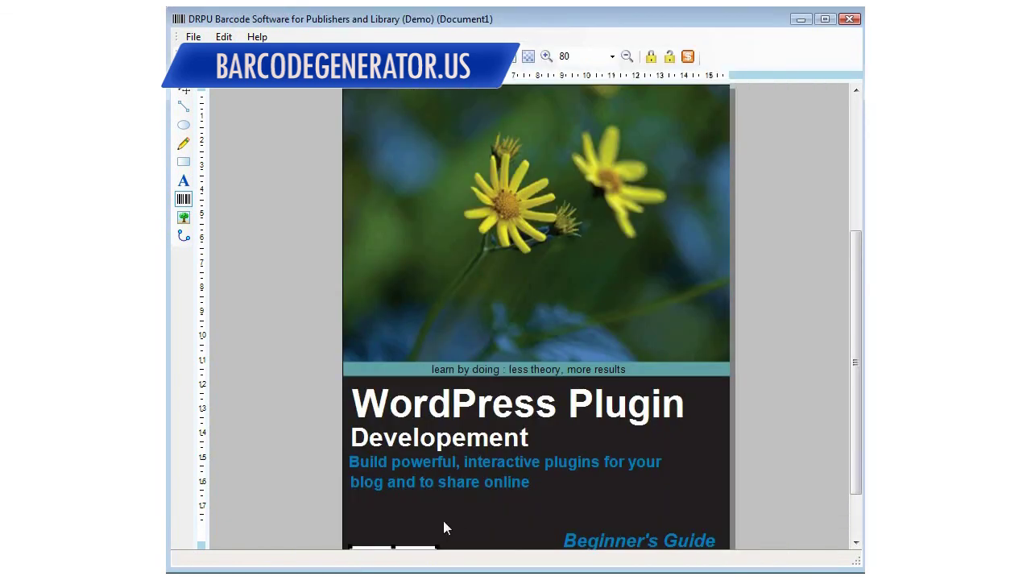
drag(859, 354, 859, 393)
click(397, 515)
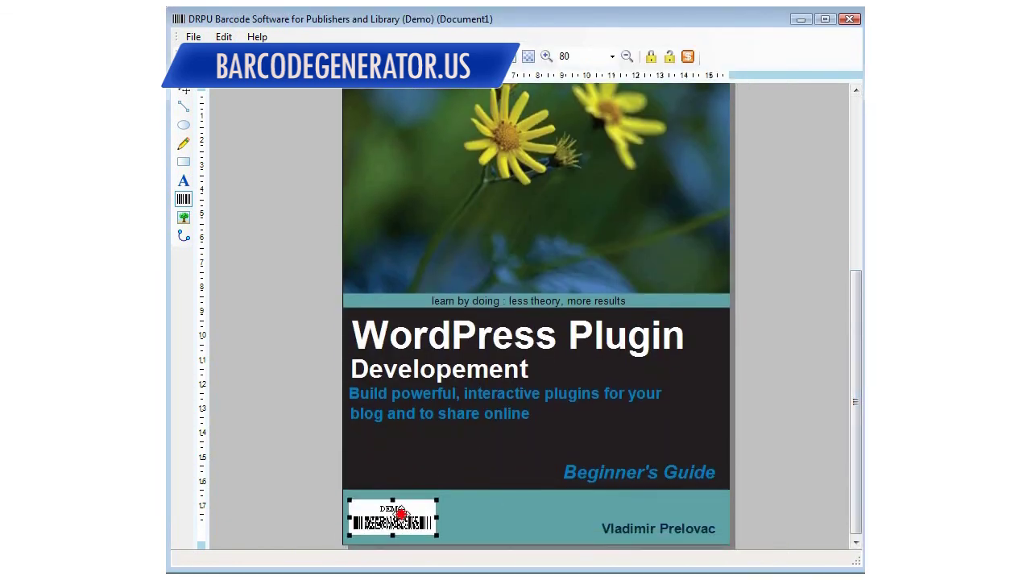
Deselect the barcode and set the view zoom to 60 percent
click(484, 503)
scroll(409, 508, up, 1)
double_click(565, 56)
text(60)
key(Return)
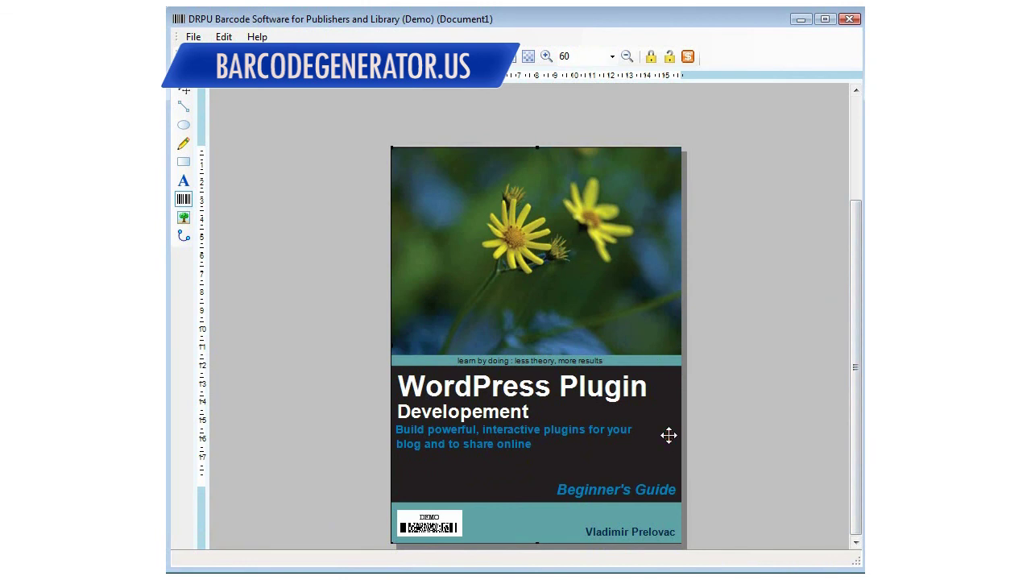
Open the print preview of the book cover with the default print profile and enlarge the preview window
click(193, 37)
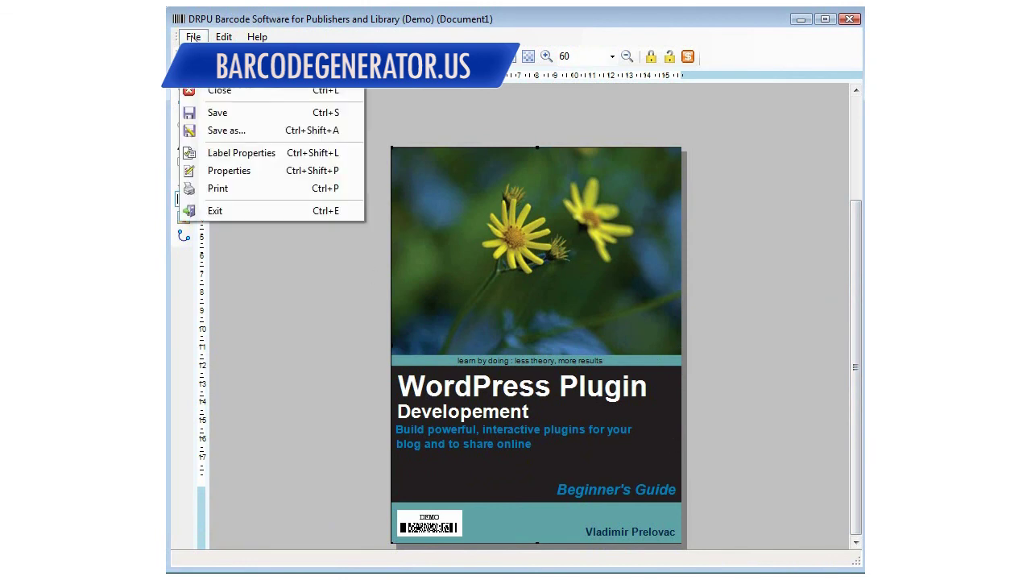
click(233, 187)
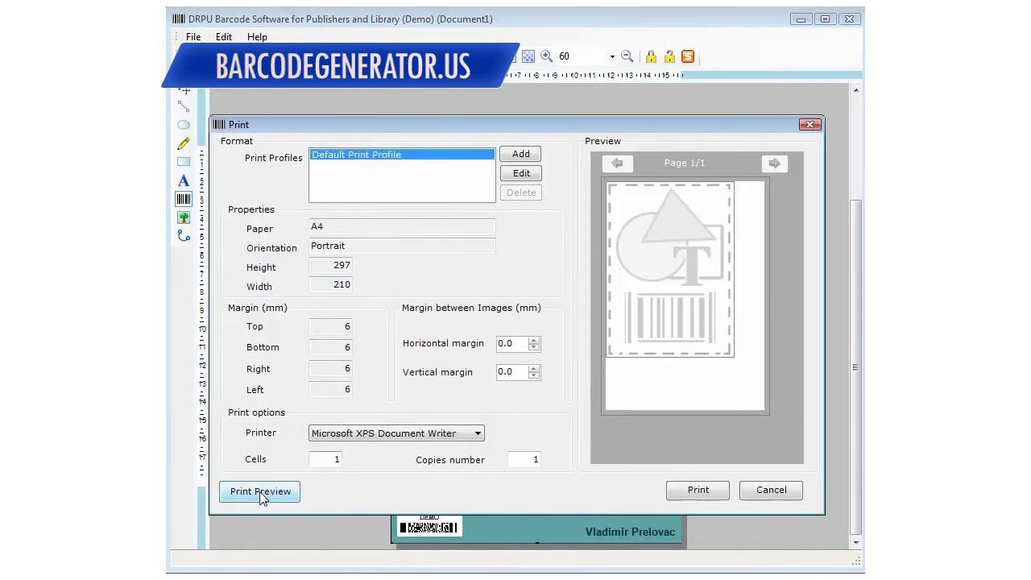
click(260, 489)
drag(505, 408, 683, 533)
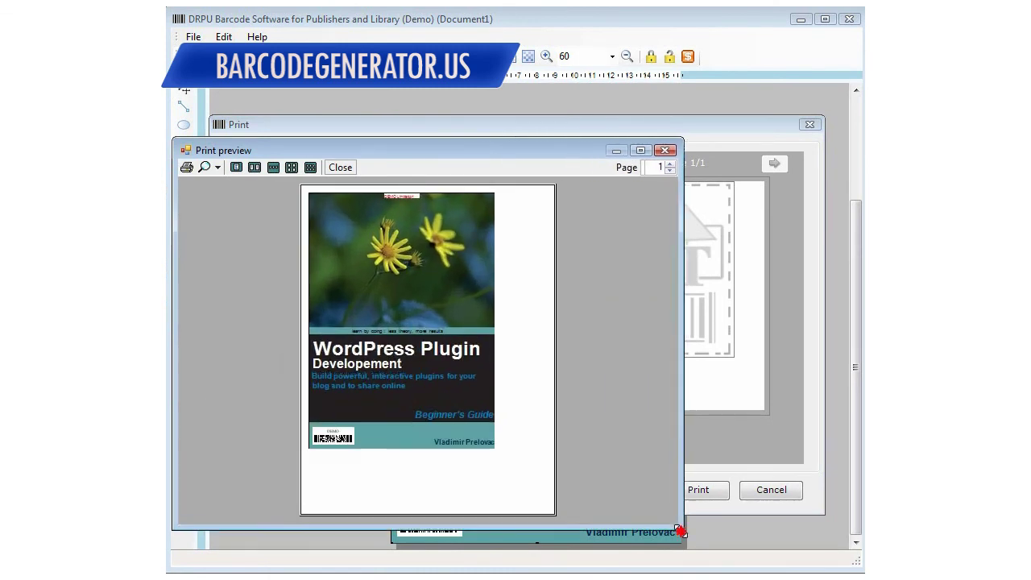
Examine the previewed cover at 100 and 75 percent, return to Auto zoom, and close the preview and print dialog without printing
click(218, 167)
click(241, 238)
click(218, 167)
click(217, 167)
click(217, 166)
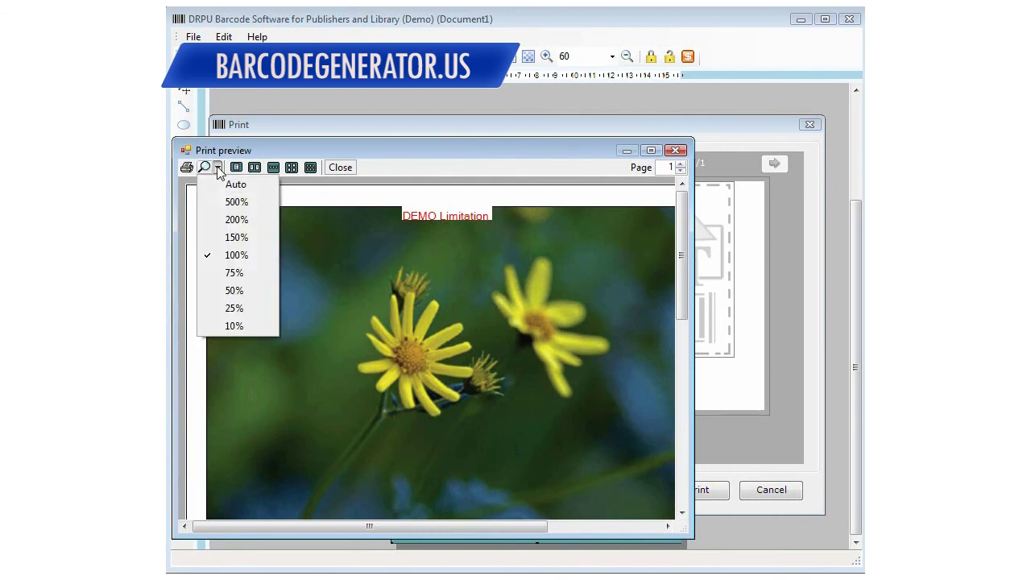
click(234, 272)
click(203, 167)
click(218, 166)
click(235, 184)
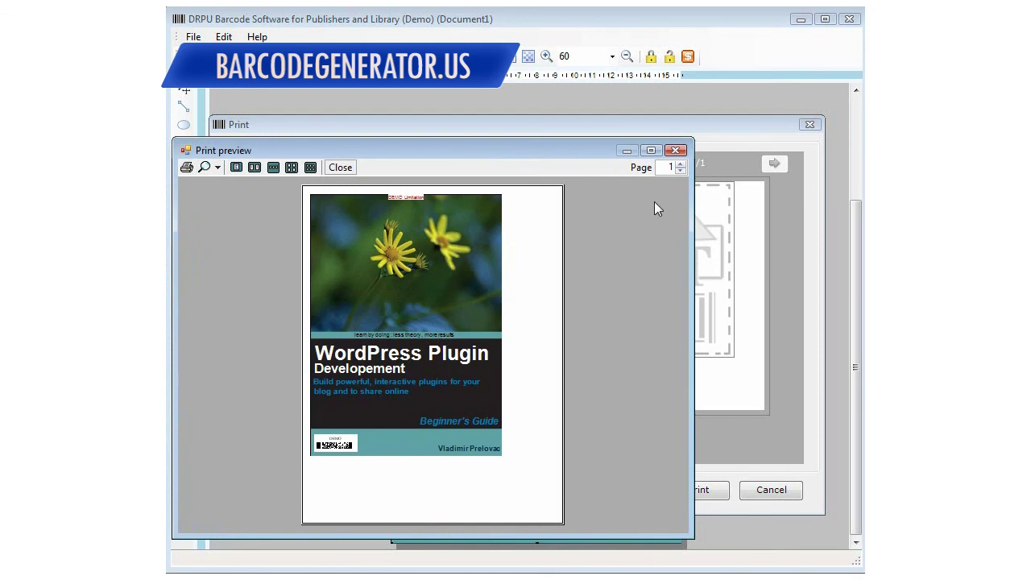
click(674, 150)
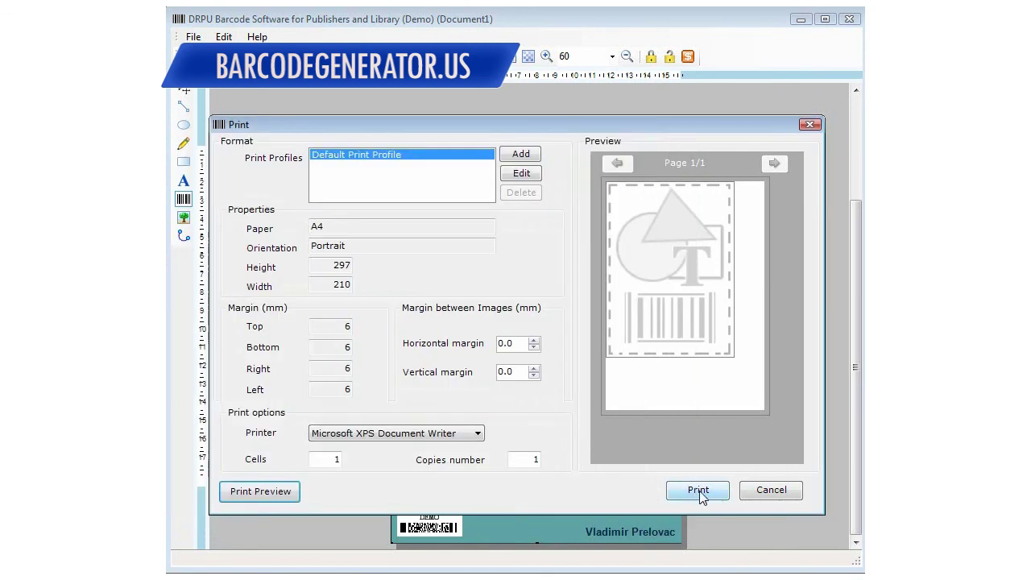
click(810, 126)
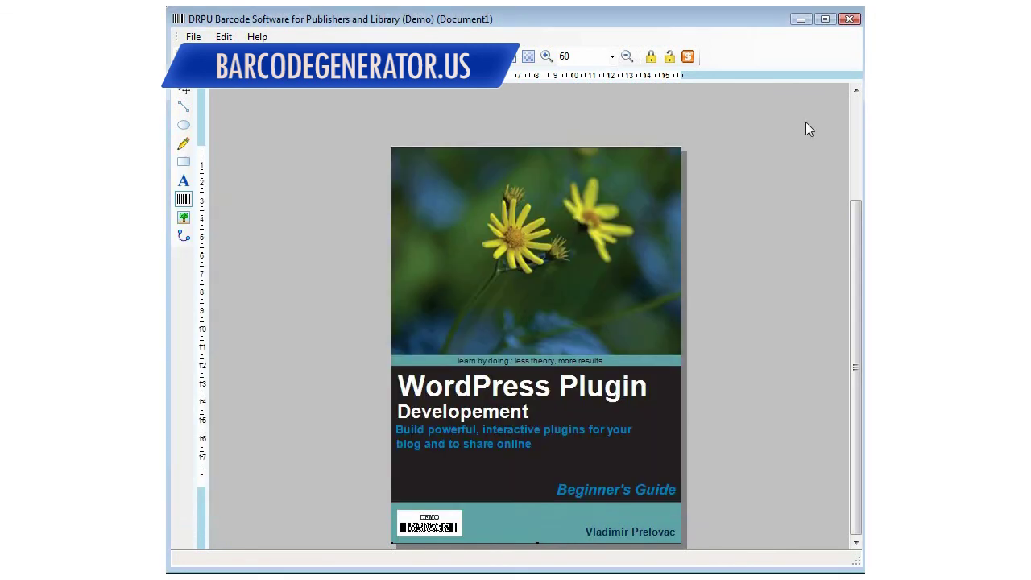
Save the label as a DRPU Barcode file named "book cover" and close the program
click(194, 37)
click(246, 131)
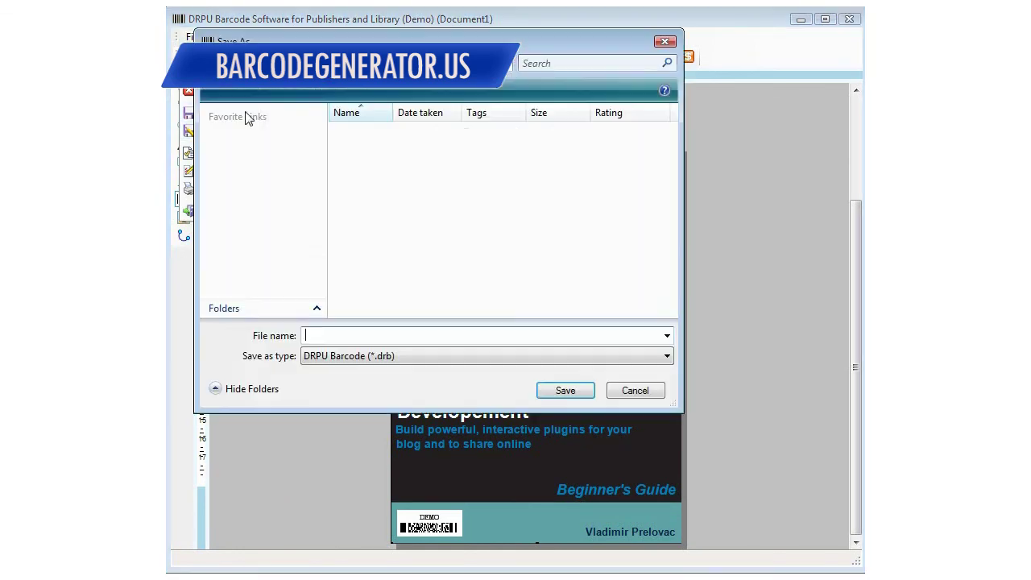
text(book cover)
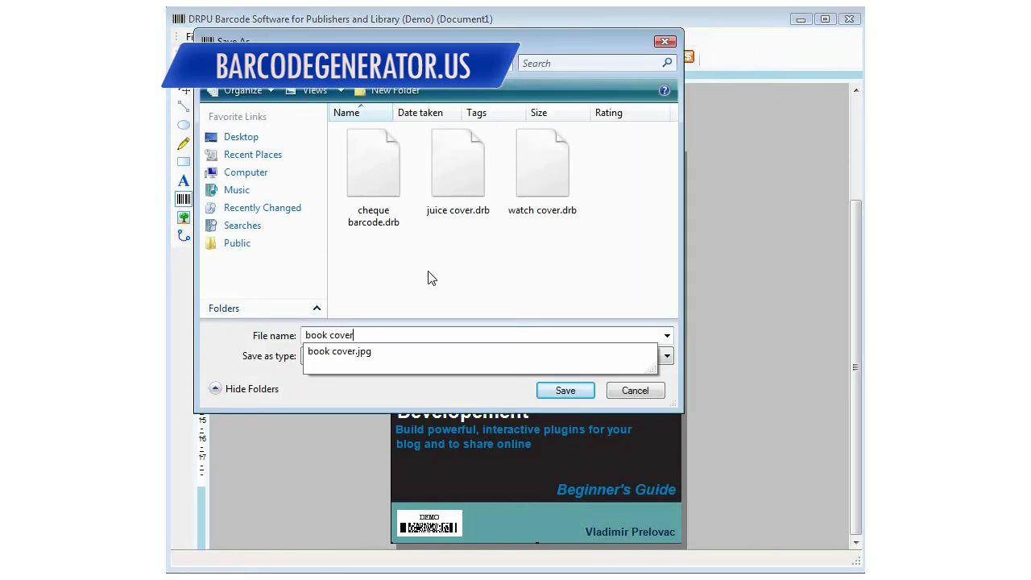
key(Tab)
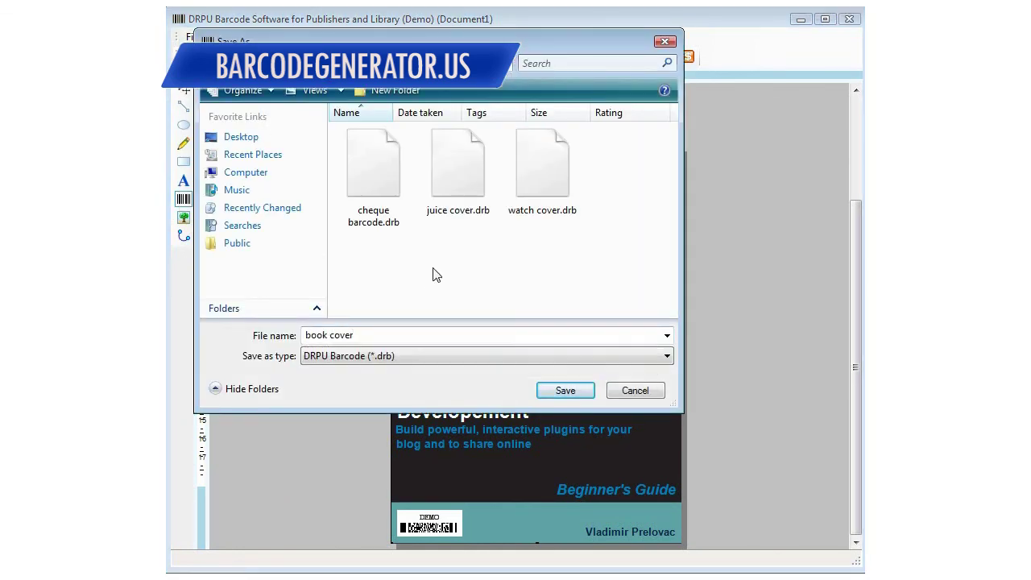
click(571, 392)
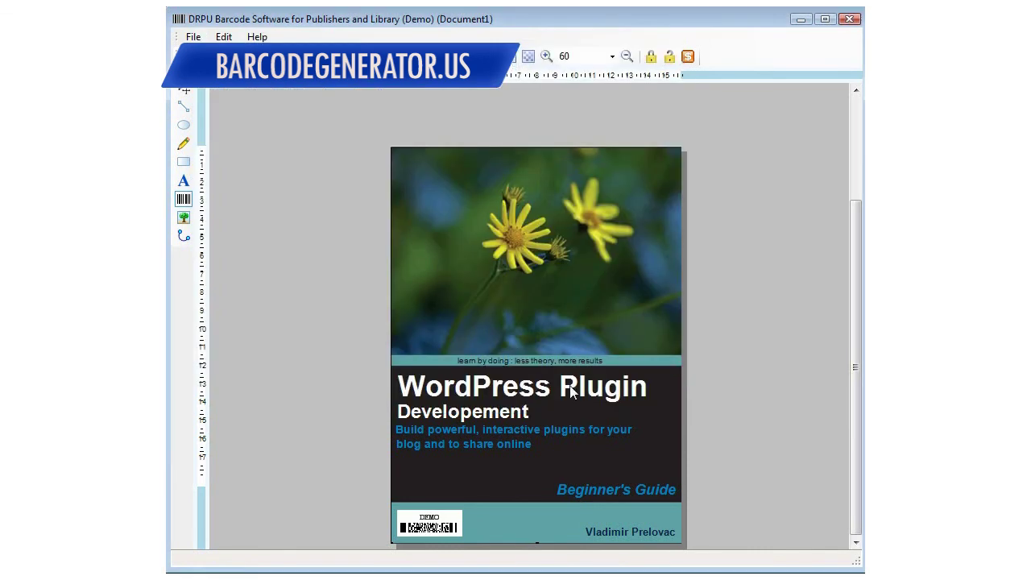
click(848, 20)
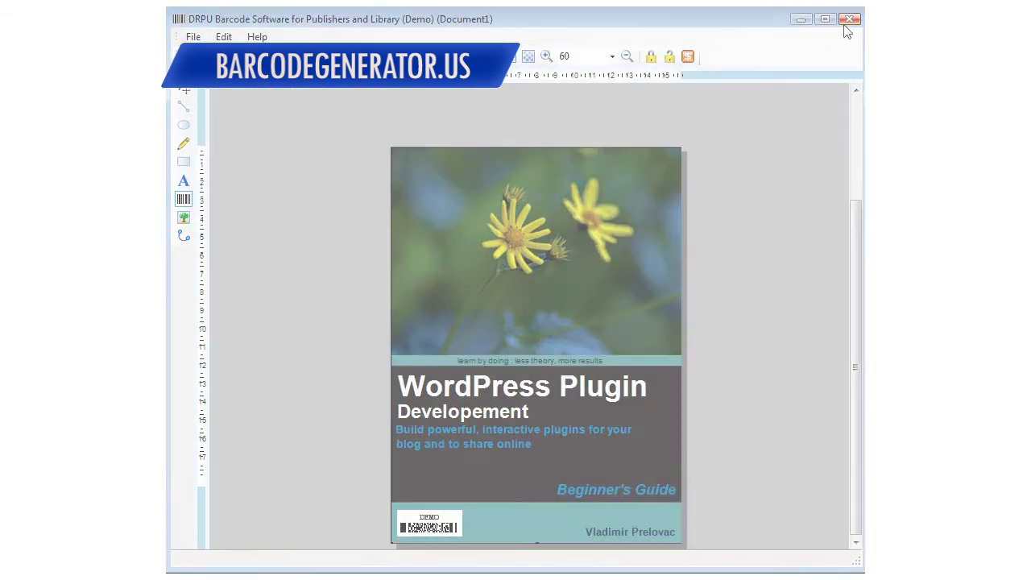